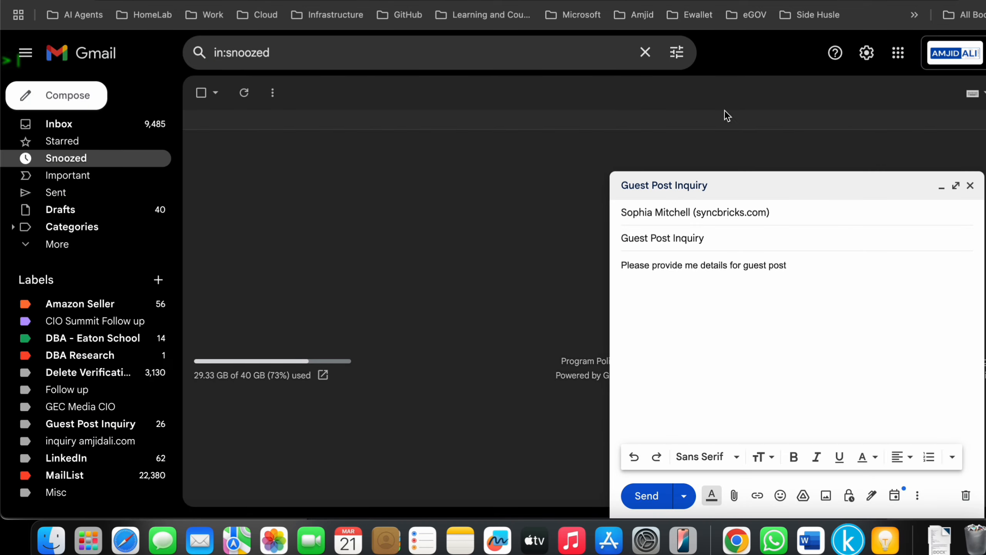
Step: Send the Guest Post Inquiry email and rerun the search for the sender's messages in the receiving mailbox
{"action": "left_click", "coordinate": [662, 496]}
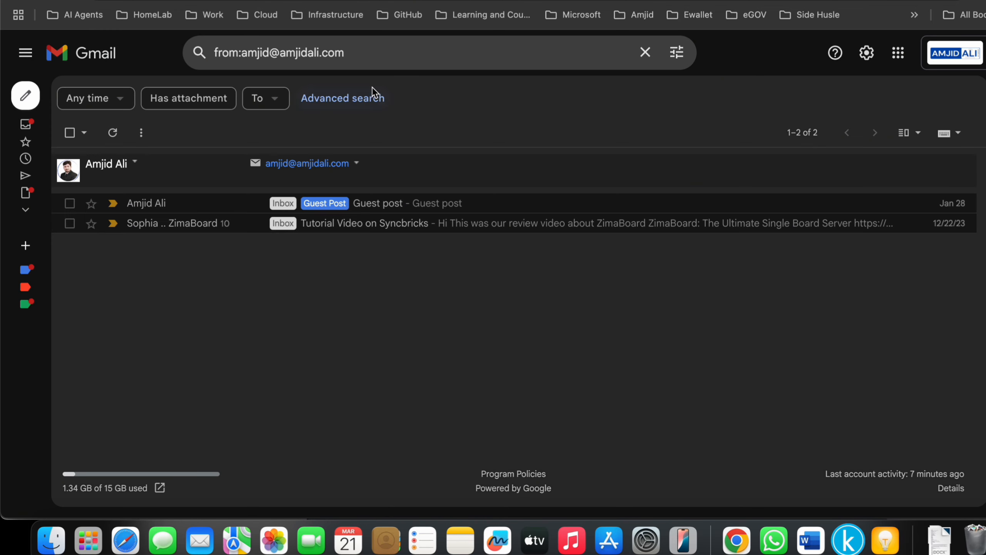
{"action": "left_click", "coordinate": [432, 54]}
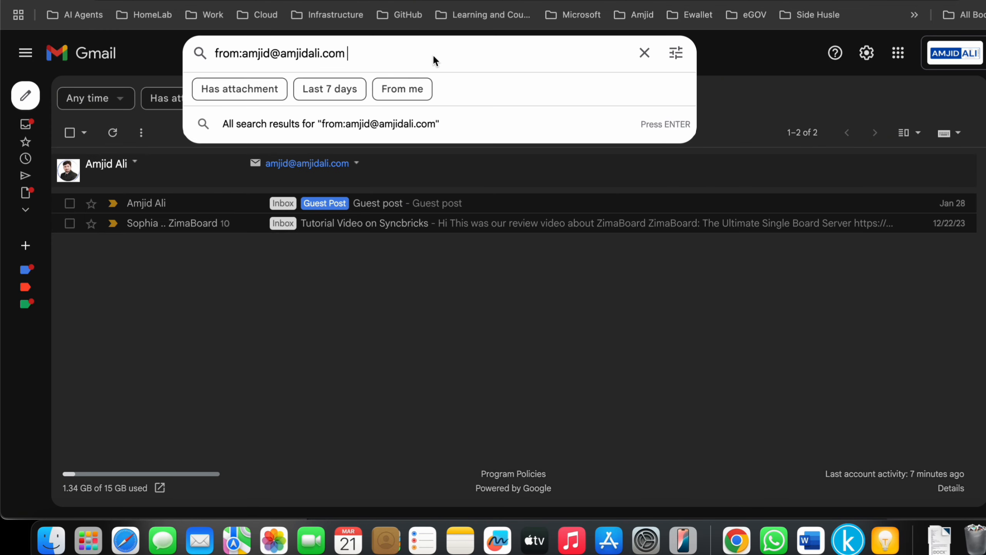
{"action": "key", "text": "Return"}
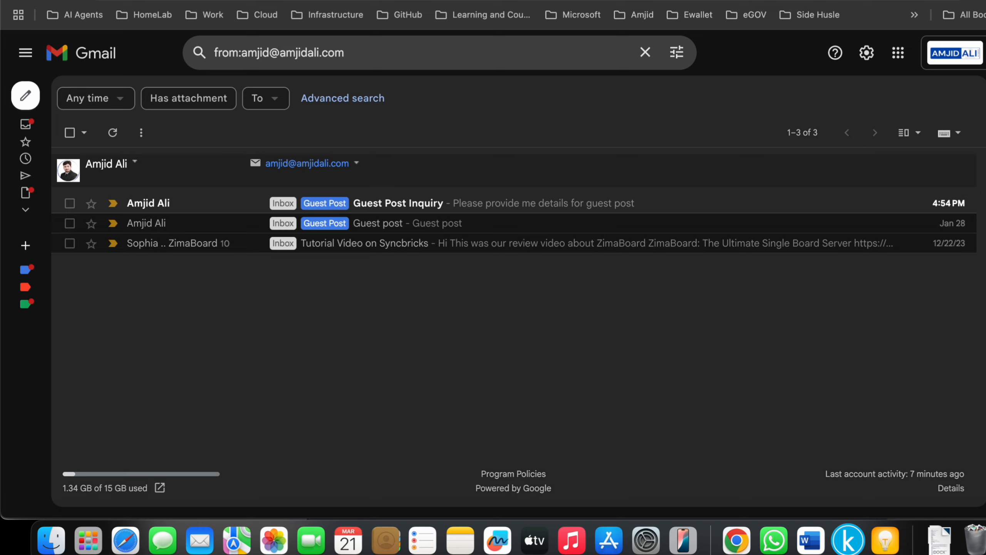
Step: Switch to n8n and run a test of the email reply workflow
{"action": "key", "text": "ctrl+Tab"}
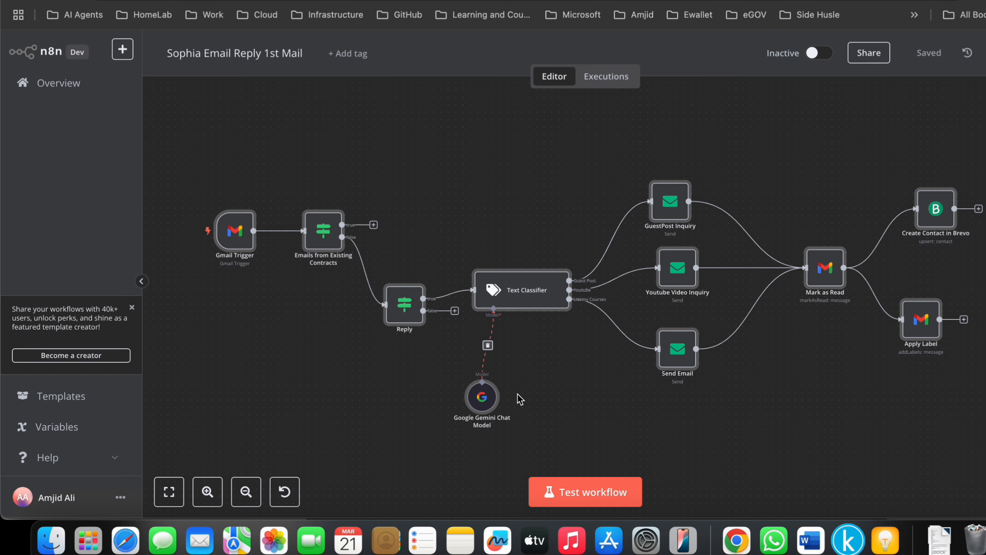
{"action": "left_click", "coordinate": [553, 484]}
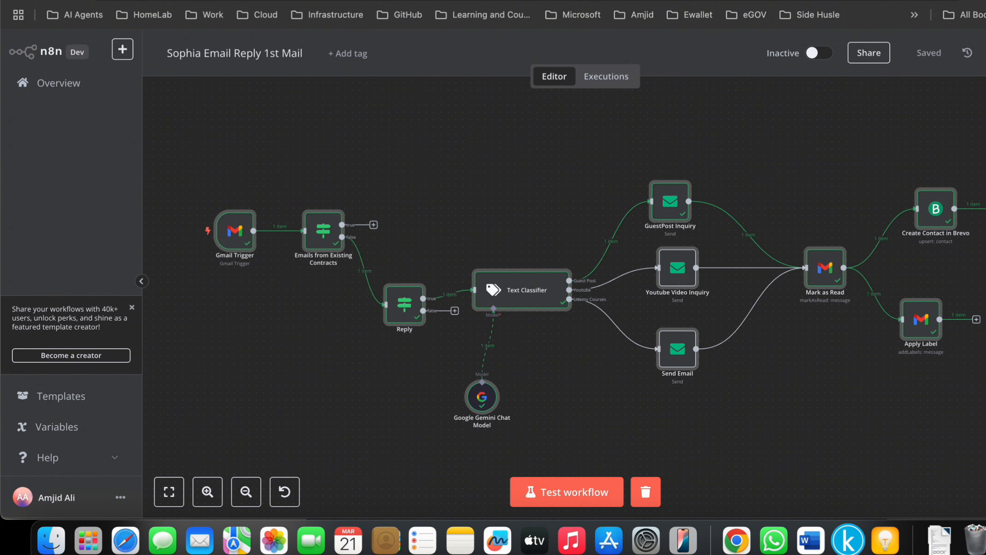
Step: Return to Gmail and read through the guest post reply in the inquiry sender's inbox
{"action": "left_click", "coordinate": [835, 1]}
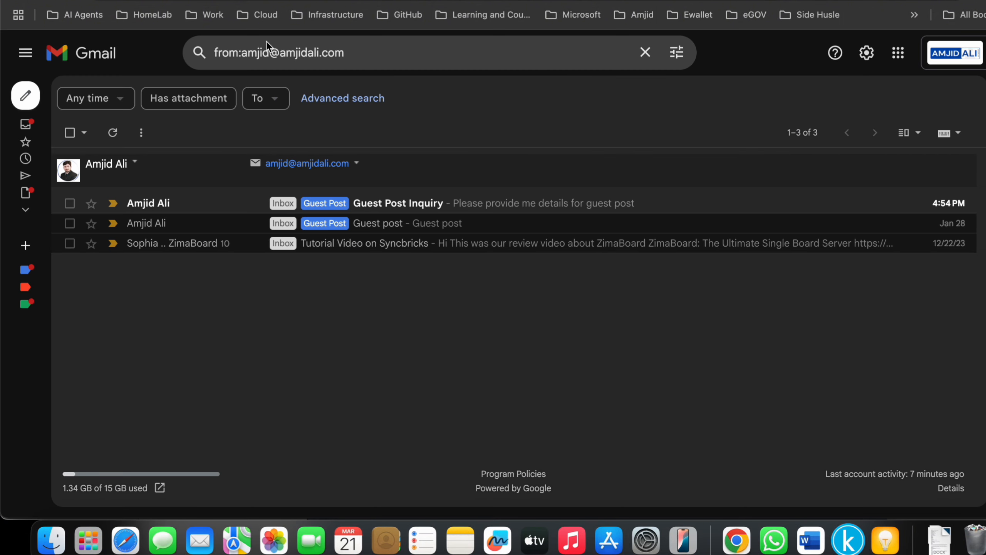
{"action": "left_click", "coordinate": [64, 1]}
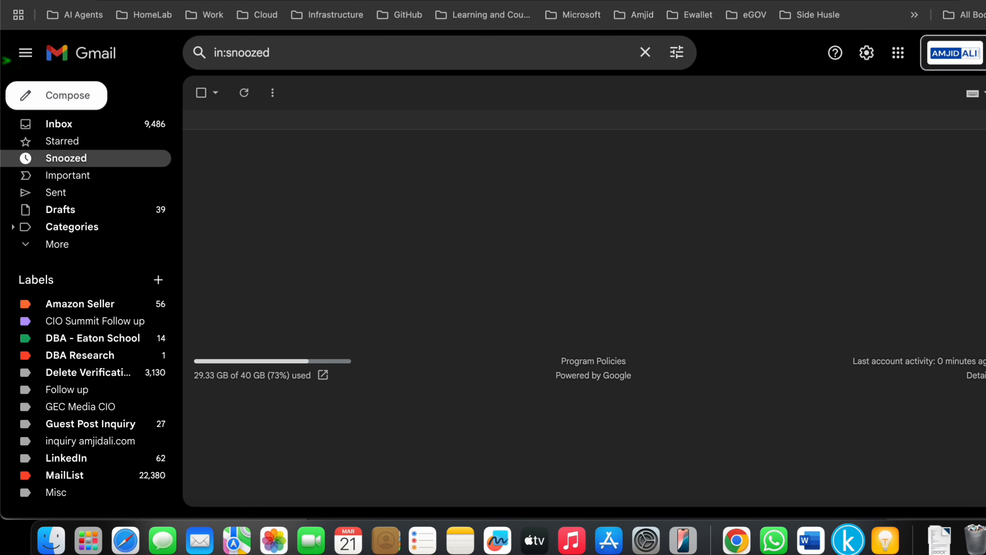
{"action": "left_click", "coordinate": [80, 125]}
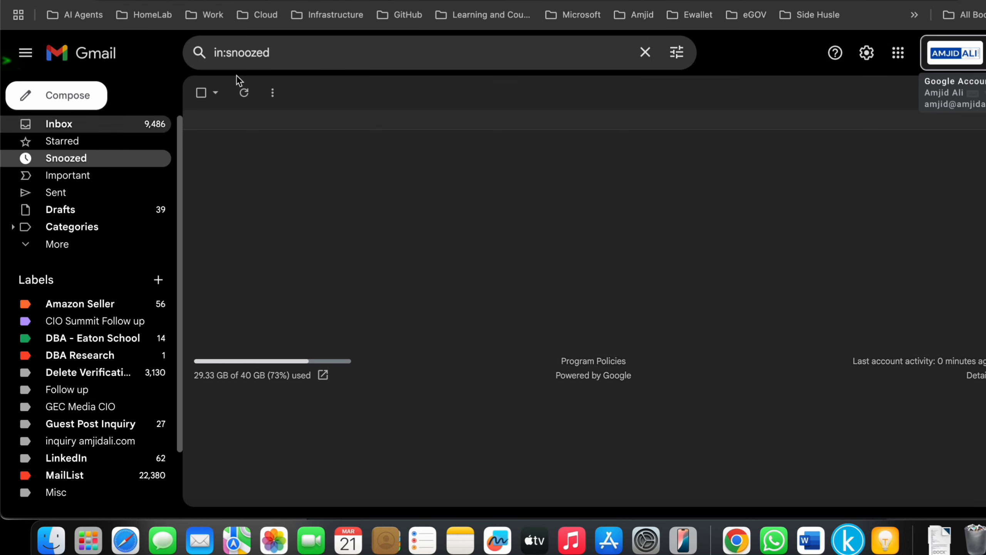
{"action": "scroll", "coordinate": [371, 261], "scroll_direction": "down", "scroll_amount": 5}
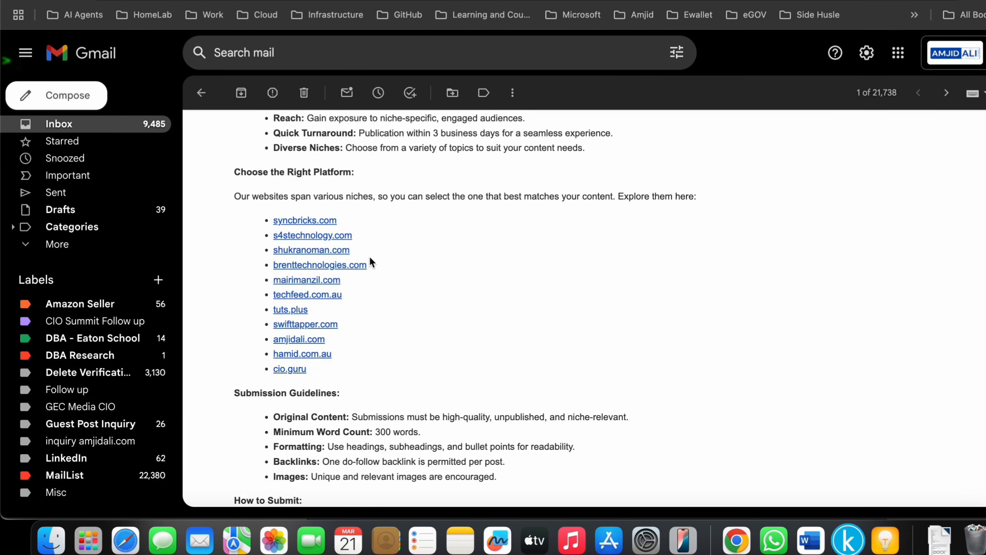
{"action": "scroll", "coordinate": [371, 261], "scroll_direction": "down", "scroll_amount": 8}
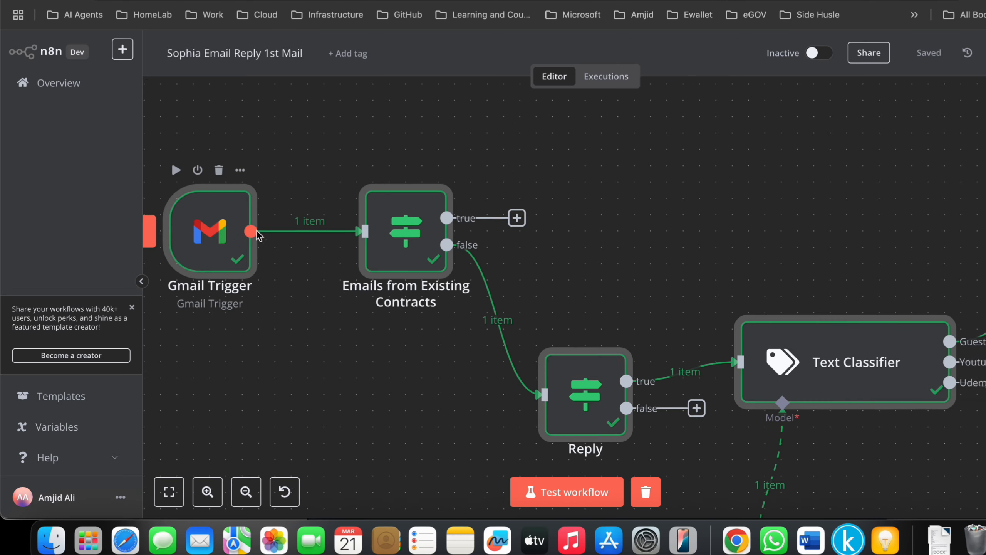
Step: In the n8n workflow, inspect the Gmail Trigger node's poll time and event settings, then return to the canvas
{"action": "scroll", "coordinate": [256, 231], "scroll_direction": "up", "scroll_amount": 3}
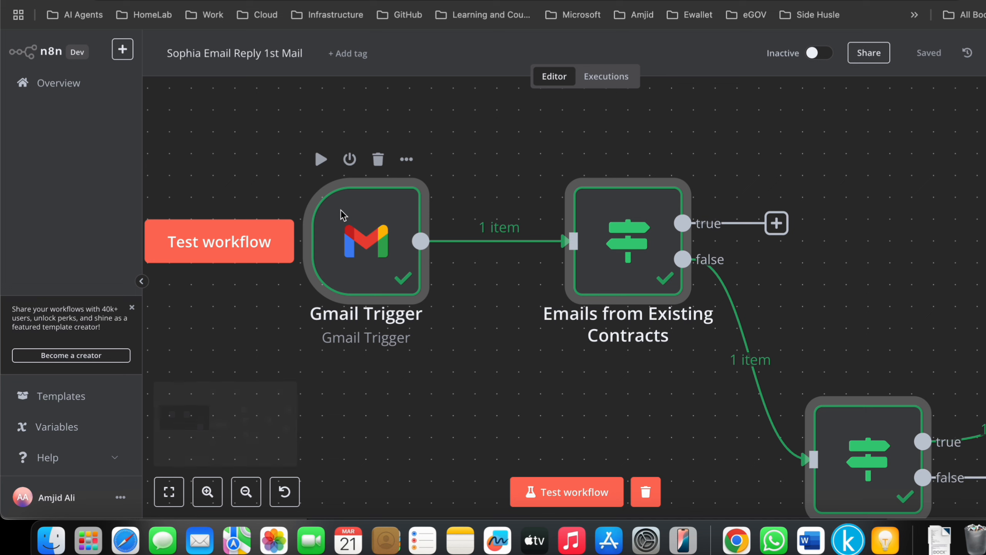
{"action": "double_click", "coordinate": [365, 235]}
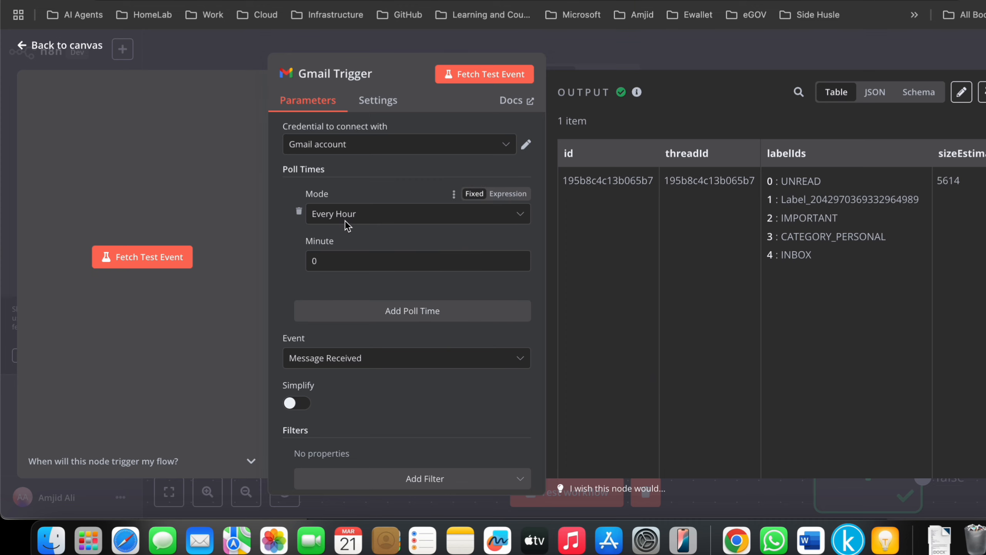
{"action": "left_click", "coordinate": [441, 48]}
Step: Follow the false branch of Emails from Existing Contracts to the Reply node and inspect that node's subject condition
{"action": "scroll", "coordinate": [500, 138], "scroll_direction": "right", "scroll_amount": 5}
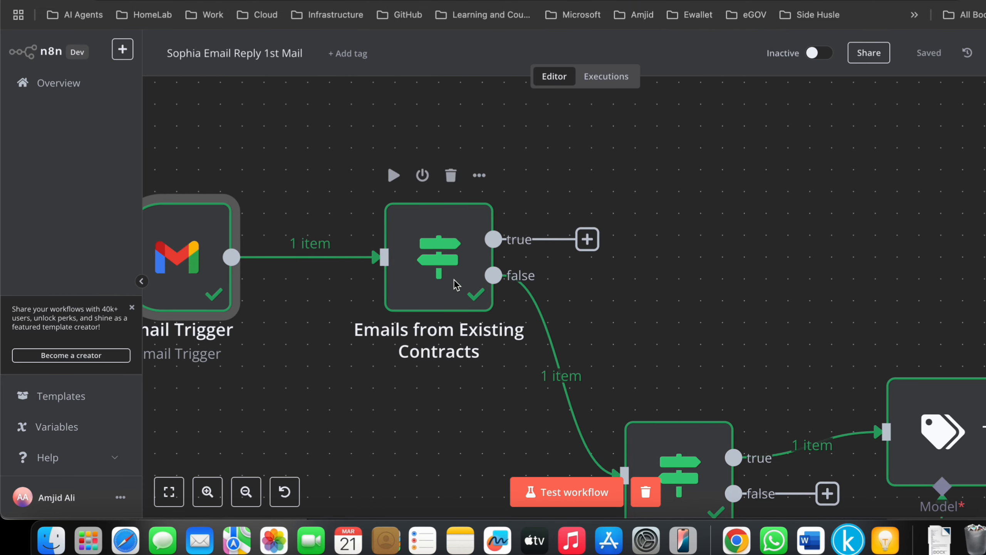
{"action": "scroll", "coordinate": [504, 278], "scroll_direction": "down", "scroll_amount": 1}
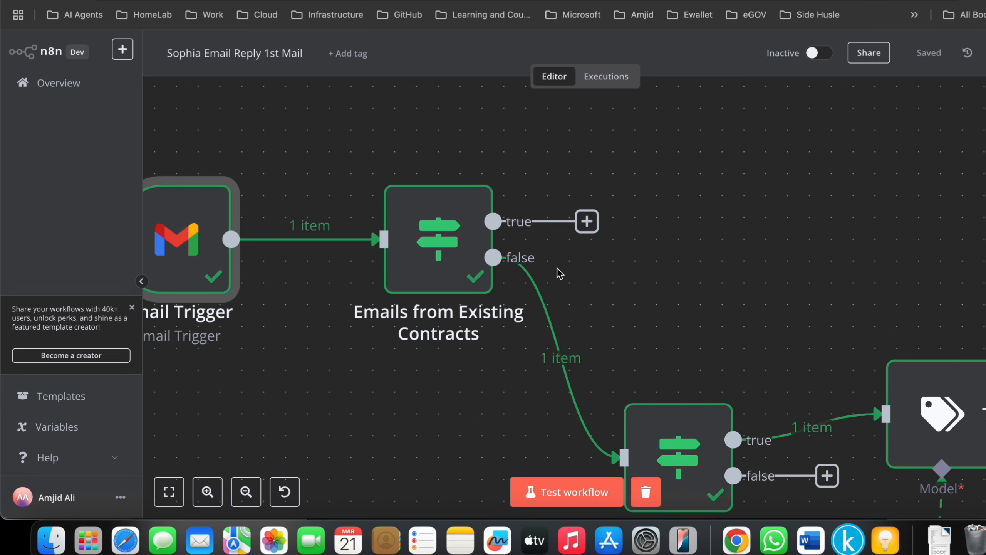
{"action": "scroll", "coordinate": [559, 273], "scroll_direction": "right", "scroll_amount": 4}
{"action": "scroll", "coordinate": [559, 273], "scroll_direction": "down", "scroll_amount": 2}
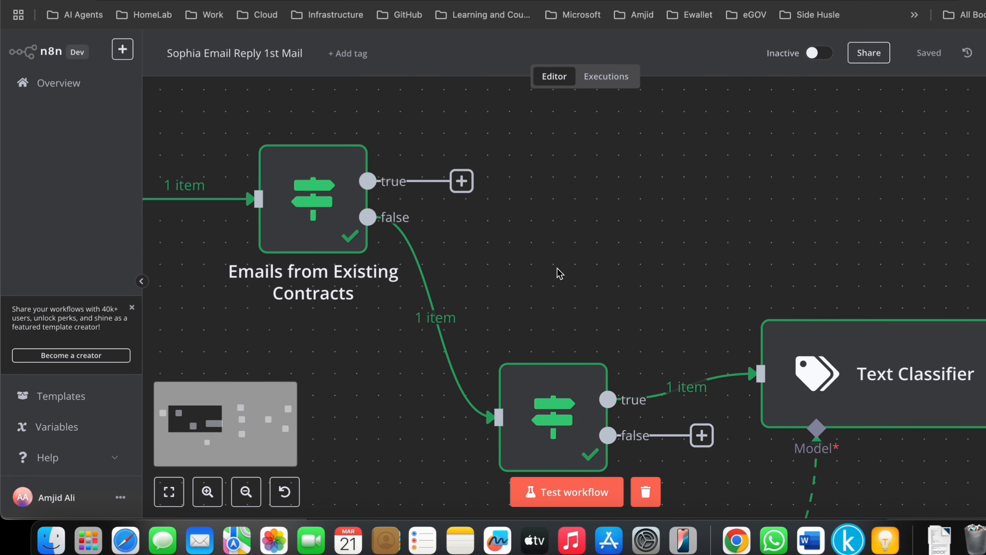
{"action": "scroll", "coordinate": [559, 273], "scroll_direction": "right", "scroll_amount": 3}
{"action": "scroll", "coordinate": [559, 273], "scroll_direction": "down", "scroll_amount": 2}
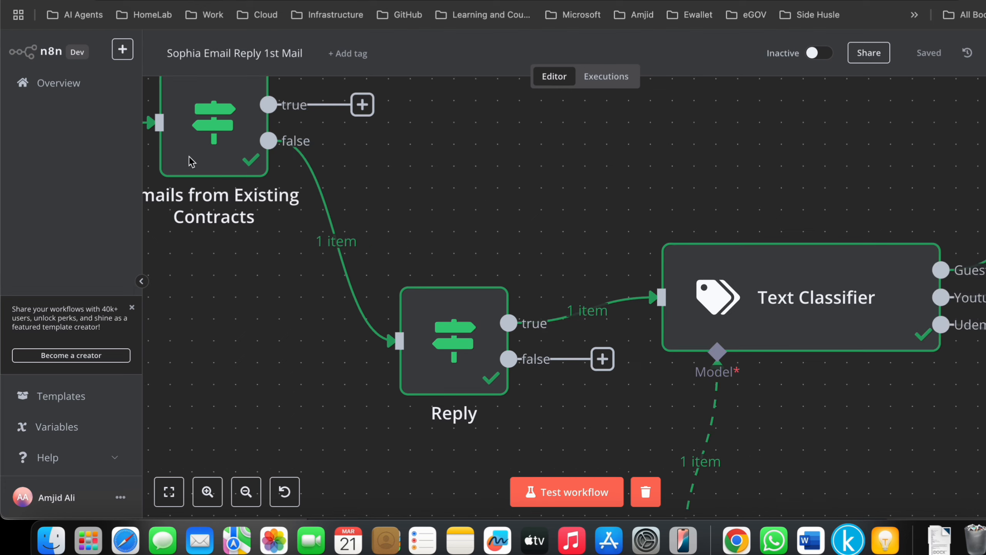
{"action": "mouse_move", "coordinate": [425, 297]}
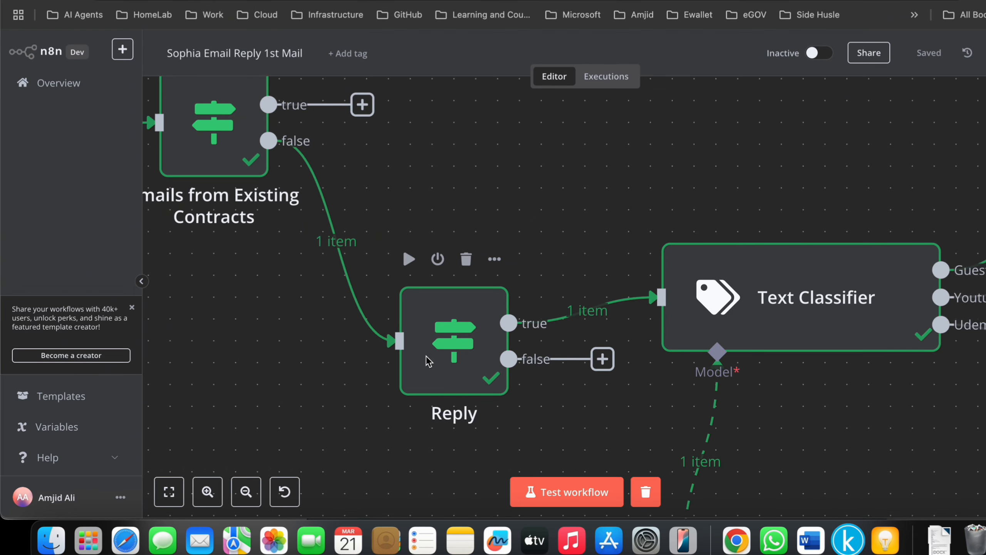
{"action": "double_click", "coordinate": [444, 348]}
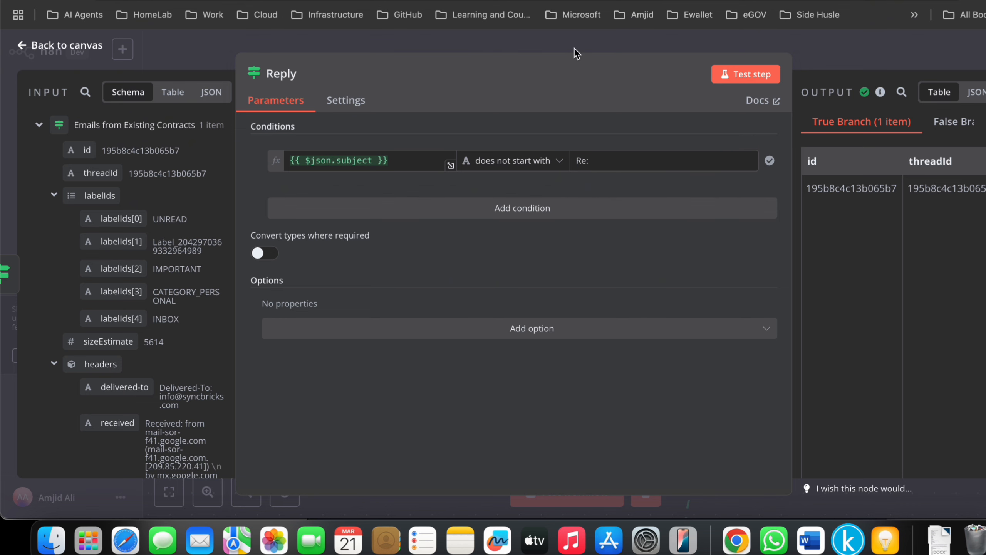
{"action": "left_click", "coordinate": [575, 49]}
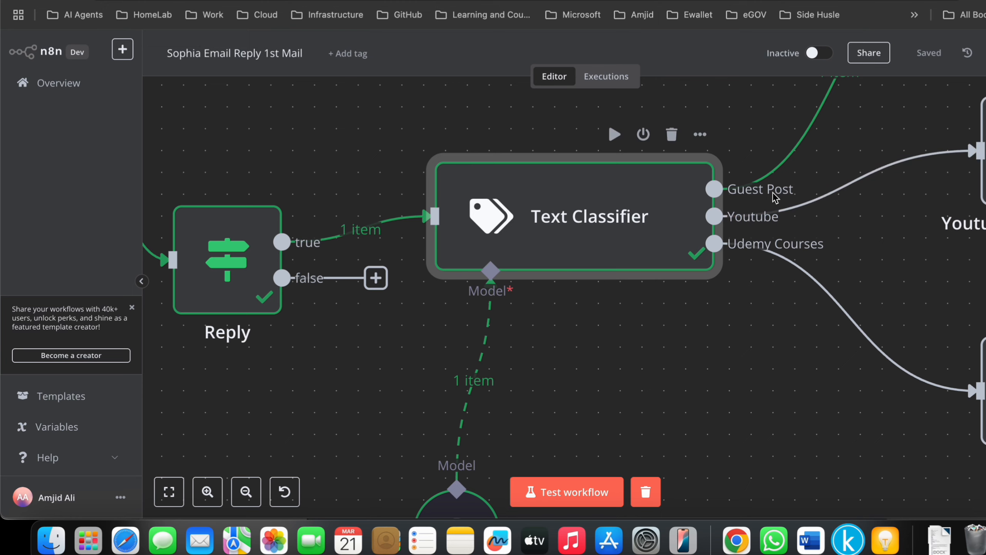
Step: Inspect the Text Classifier node's outputs, text-to-classify expressions and category descriptions, then return to the canvas
{"action": "mouse_move", "coordinate": [795, 254]}
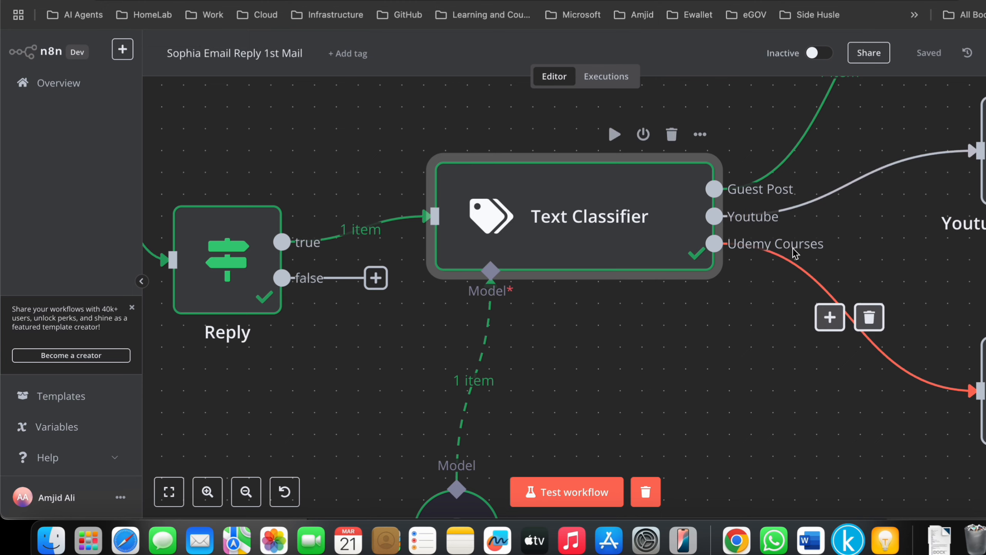
{"action": "double_click", "coordinate": [613, 223]}
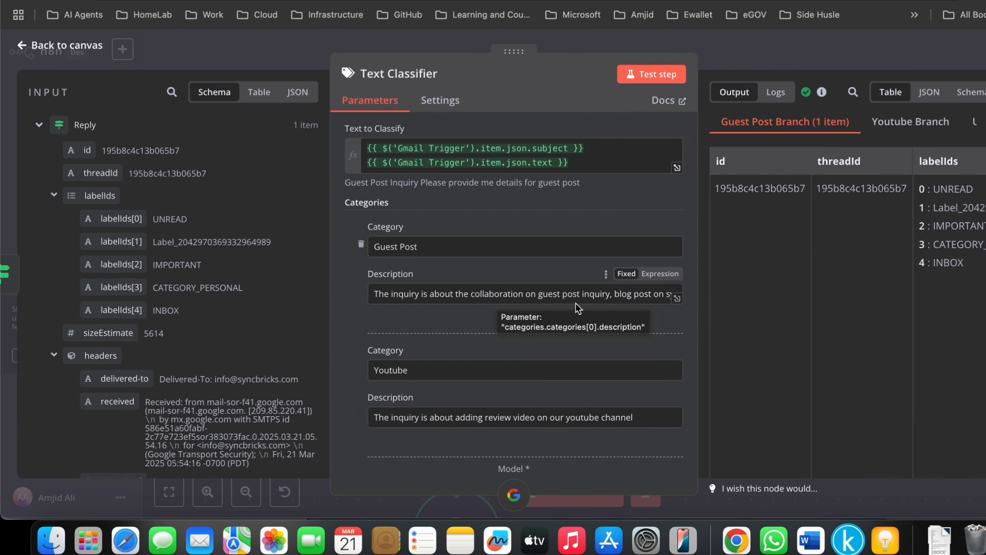
{"action": "scroll", "coordinate": [575, 304], "scroll_direction": "down", "scroll_amount": 3}
{"action": "scroll", "coordinate": [575, 305], "scroll_direction": "down", "scroll_amount": 1}
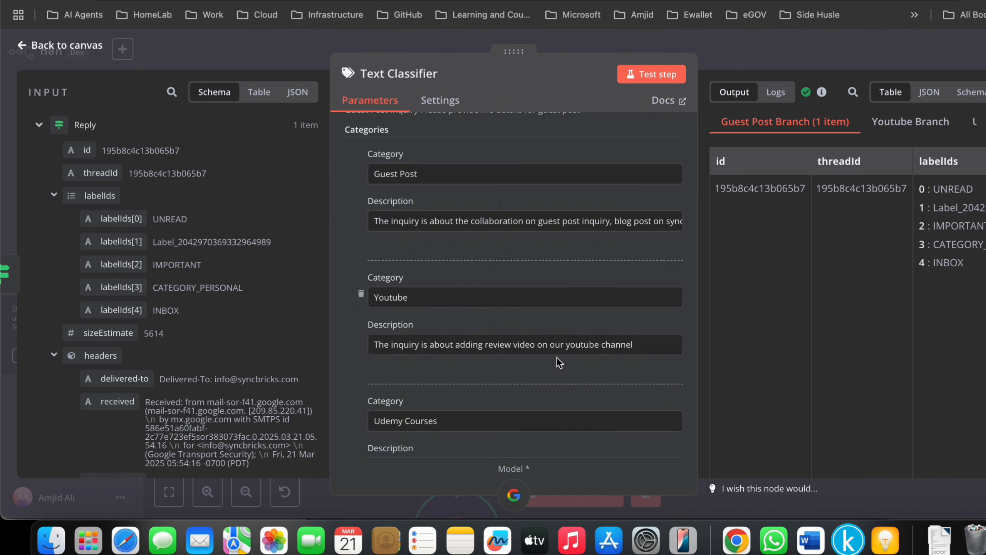
{"action": "scroll", "coordinate": [563, 357], "scroll_direction": "down", "scroll_amount": 3}
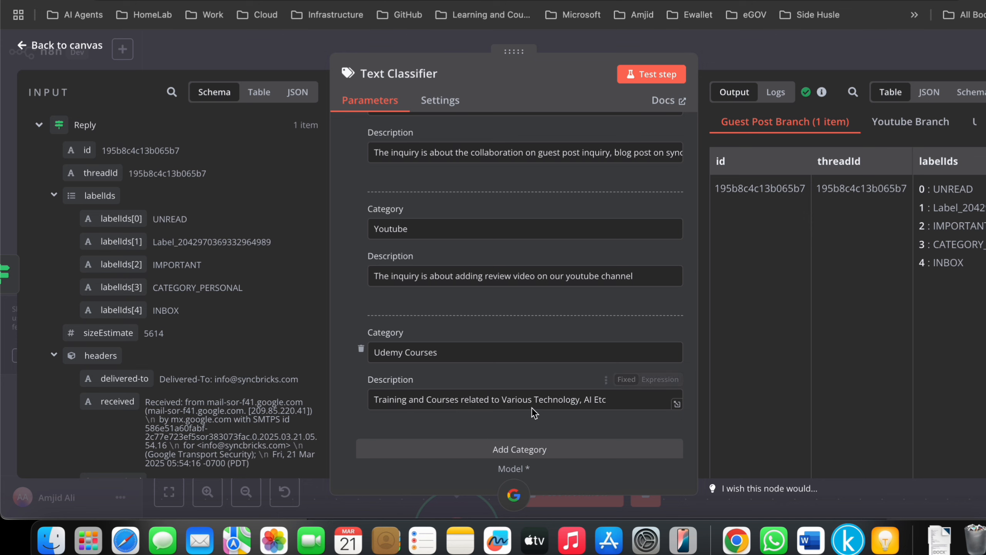
{"action": "key", "text": "Escape"}
{"action": "double_click", "coordinate": [512, 166]}
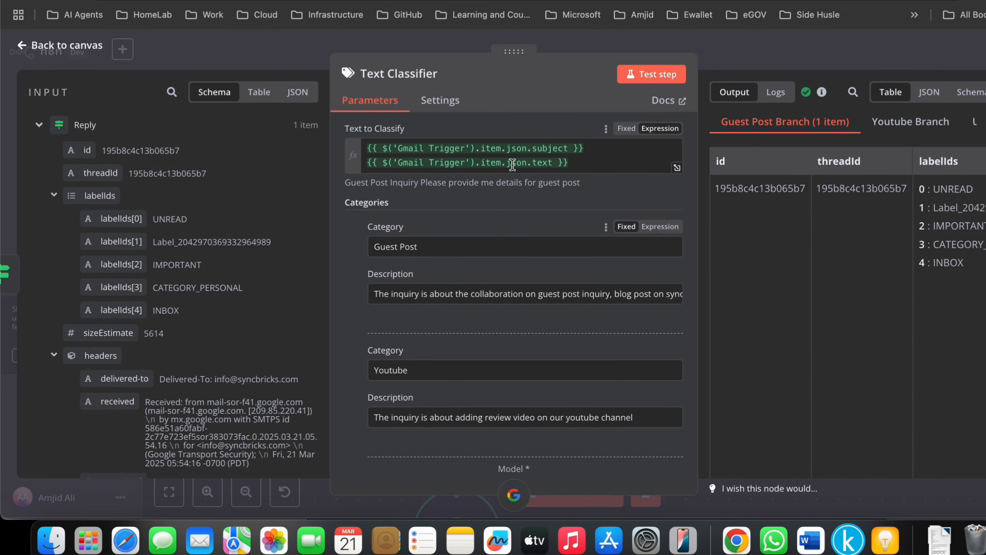
{"action": "left_click", "coordinate": [458, 45]}
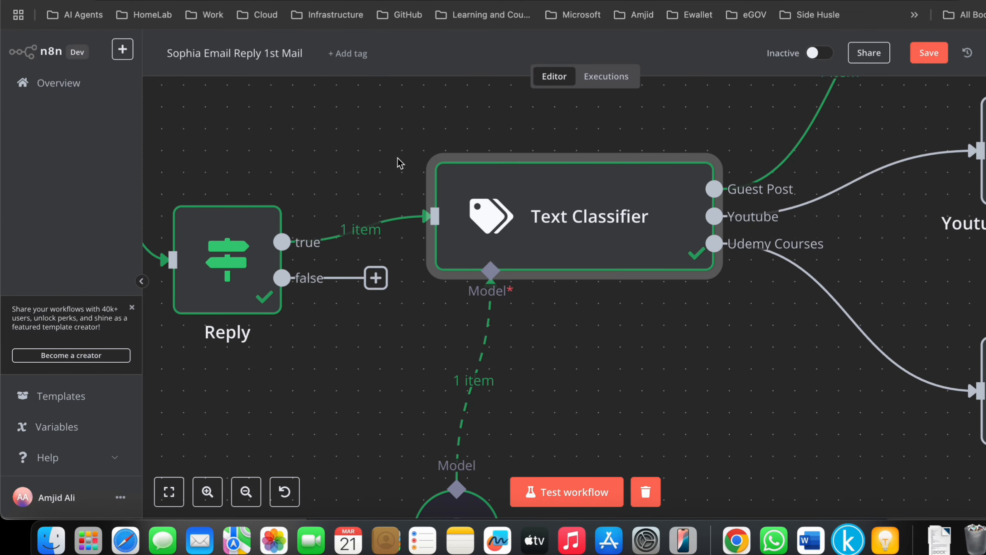
Step: Move the Text Classifier node slightly down and the Google Gemini Chat Model node up closer beneath it
{"action": "scroll", "coordinate": [352, 209], "scroll_direction": "down", "scroll_amount": 5}
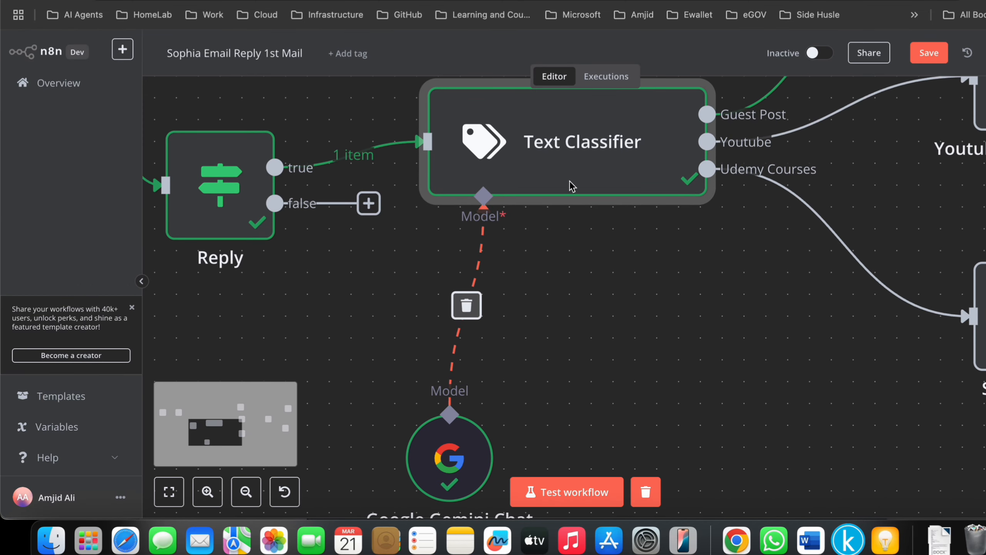
{"action": "left_click_drag", "start_coordinate": [577, 184], "coordinate": [564, 205]}
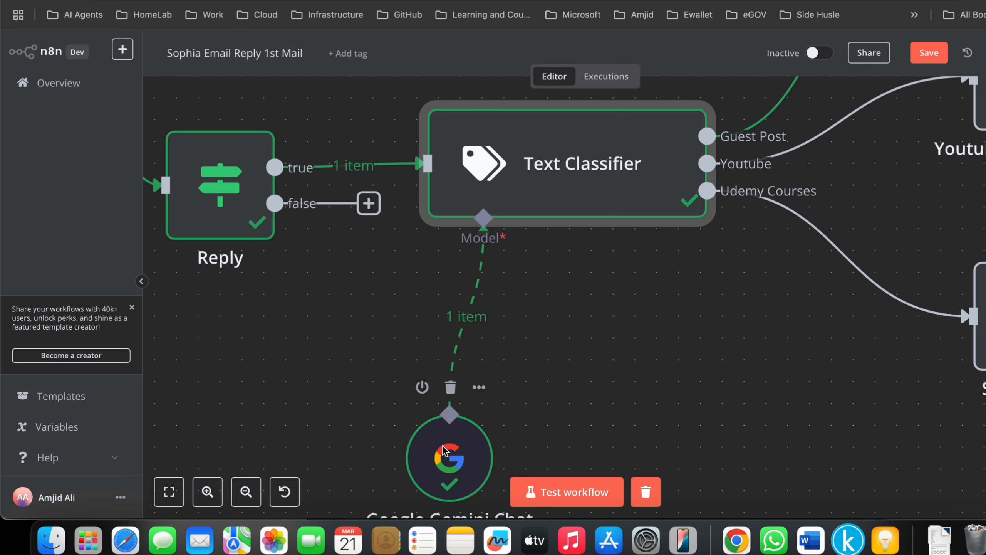
{"action": "left_click_drag", "start_coordinate": [449, 459], "coordinate": [447, 394]}
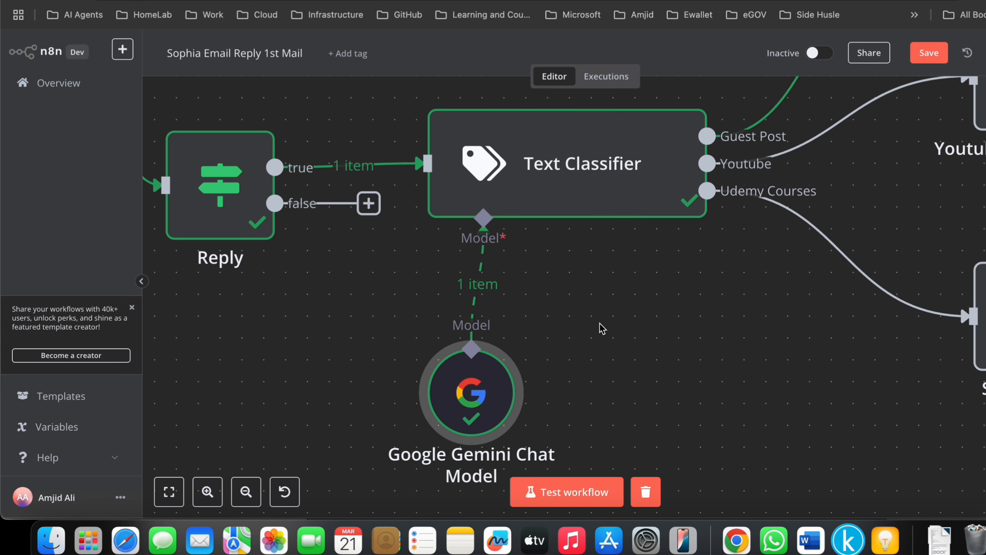
Step: Trace the Text Classifier's Guest Post, Youtube and Udemy Courses branches to the email nodes they feed
{"action": "scroll", "coordinate": [601, 331], "scroll_direction": "down", "scroll_amount": 5}
{"action": "scroll", "coordinate": [522, 310], "scroll_direction": "up", "scroll_amount": 10}
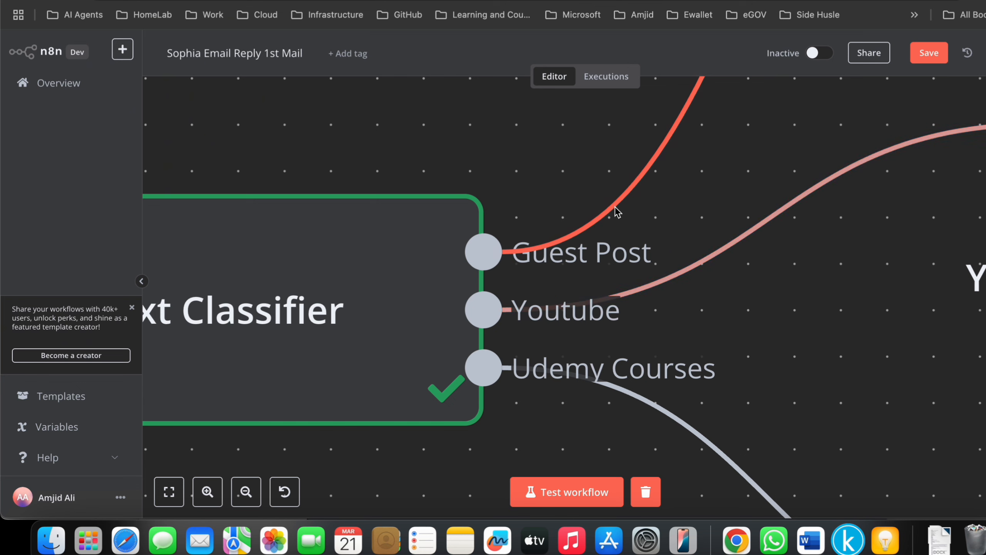
{"action": "scroll", "coordinate": [618, 214], "scroll_direction": "down", "scroll_amount": 3}
{"action": "scroll", "coordinate": [618, 214], "scroll_direction": "down", "scroll_amount": 2}
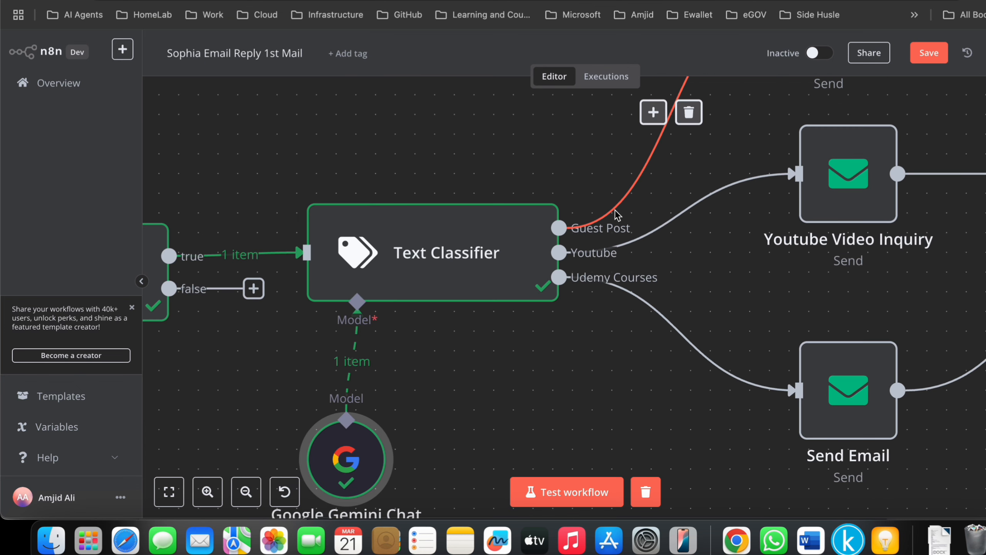
{"action": "scroll", "coordinate": [618, 215], "scroll_direction": "right", "scroll_amount": 5}
{"action": "scroll", "coordinate": [618, 214], "scroll_direction": "up", "scroll_amount": 3}
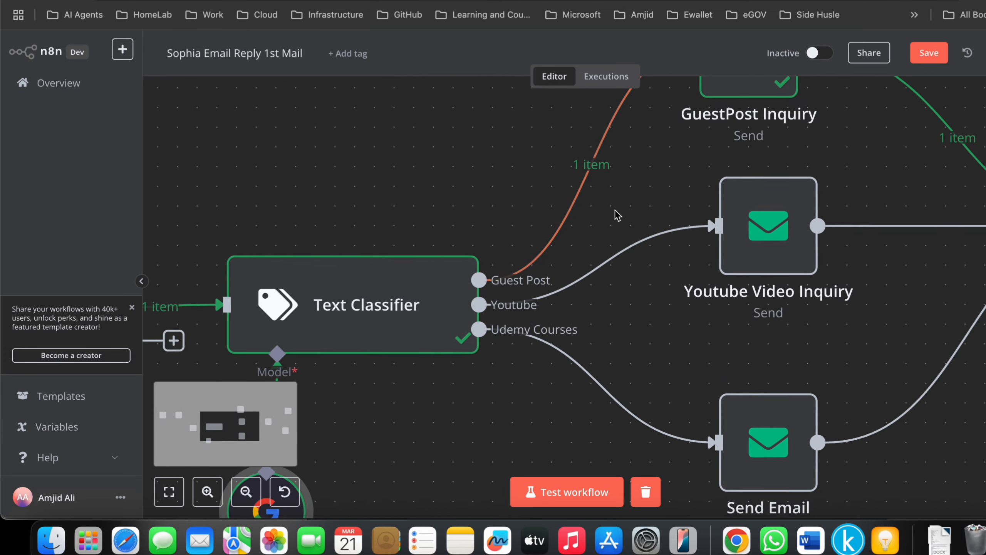
{"action": "scroll", "coordinate": [617, 215], "scroll_direction": "up", "scroll_amount": 3}
{"action": "scroll", "coordinate": [617, 215], "scroll_direction": "right", "scroll_amount": 2}
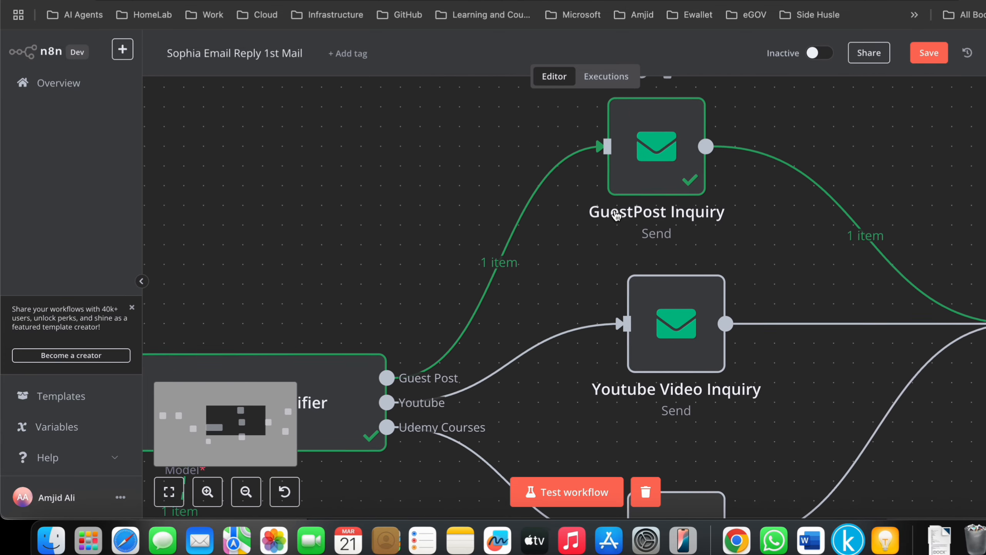
{"action": "scroll", "coordinate": [618, 215], "scroll_direction": "down", "scroll_amount": 3}
{"action": "scroll", "coordinate": [617, 215], "scroll_direction": "left", "scroll_amount": 1}
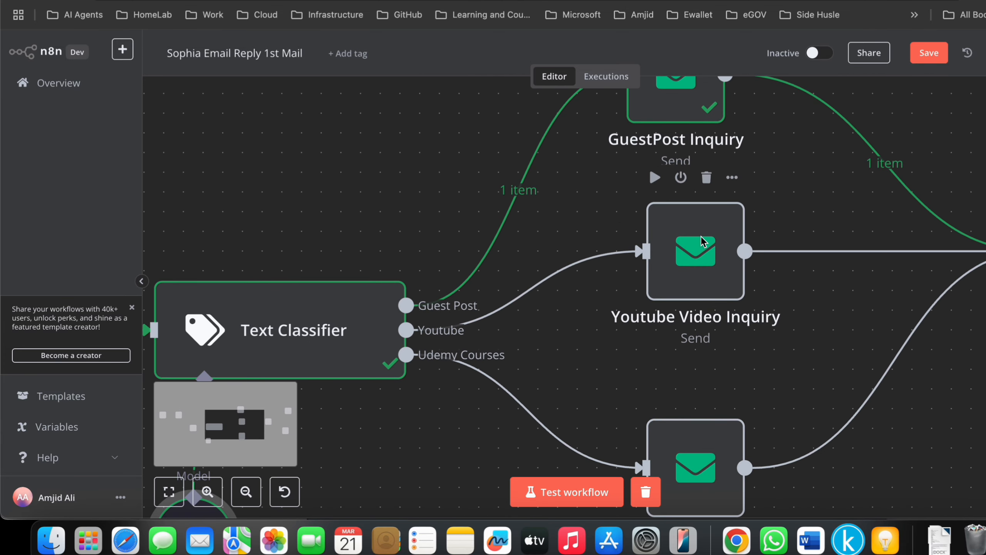
{"action": "scroll", "coordinate": [697, 257], "scroll_direction": "down", "scroll_amount": 5}
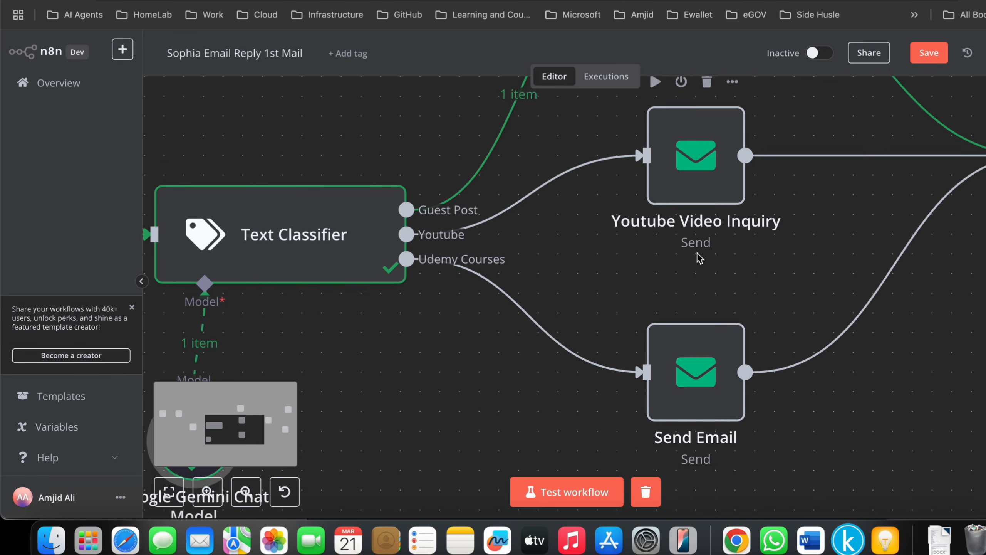
Step: Inspect the GuestPost Inquiry node's SMTP credential, sender, recipient and subject settings, then return to the canvas
{"action": "right_click", "coordinate": [688, 394]}
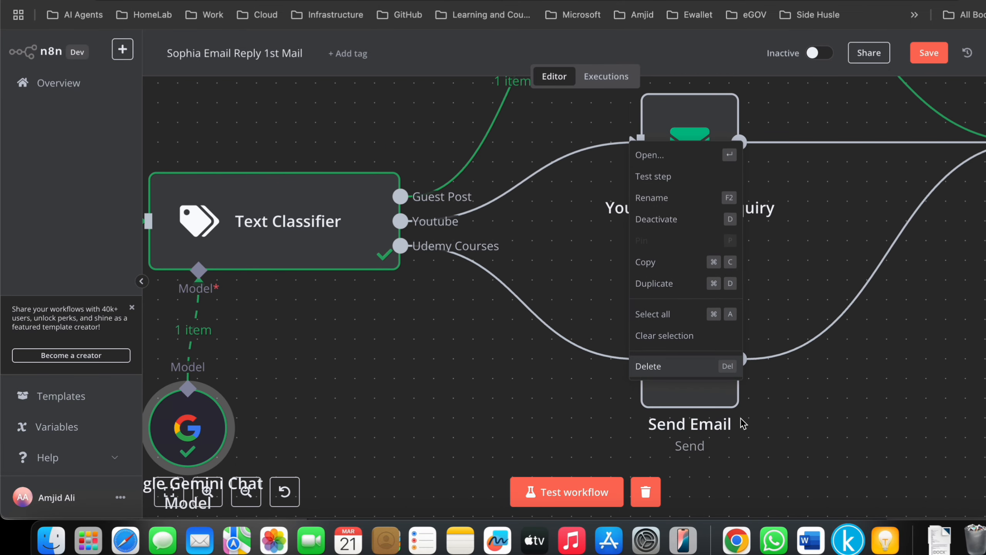
{"action": "left_click", "coordinate": [756, 432]}
{"action": "scroll", "coordinate": [792, 260], "scroll_direction": "up", "scroll_amount": 5}
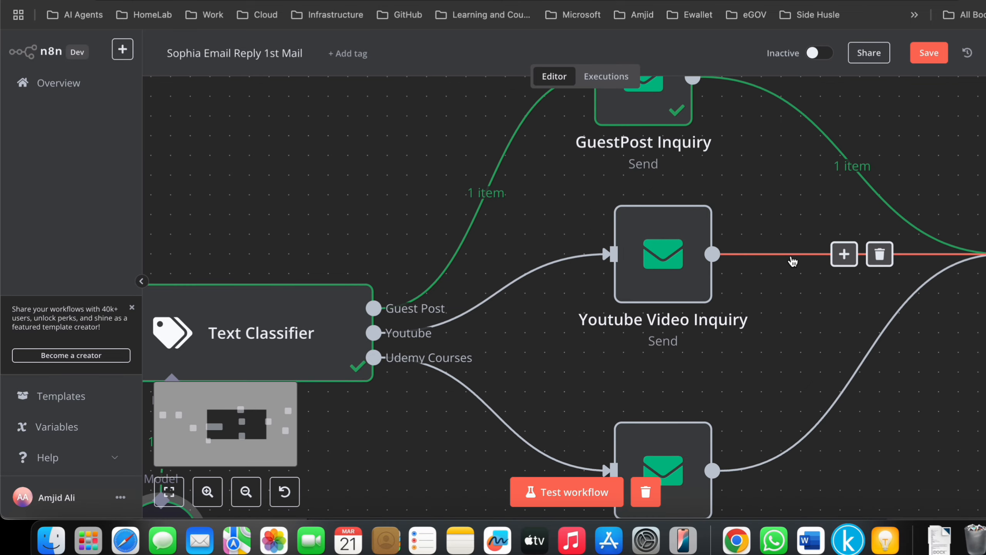
{"action": "scroll", "coordinate": [667, 260], "scroll_direction": "up", "scroll_amount": 2}
{"action": "mouse_move", "coordinate": [394, 367]}
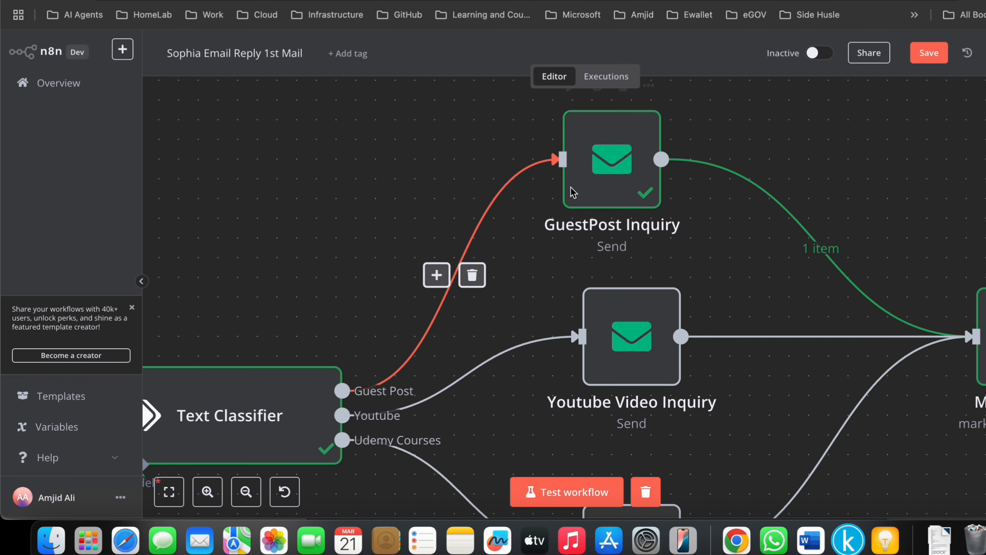
{"action": "double_click", "coordinate": [601, 169]}
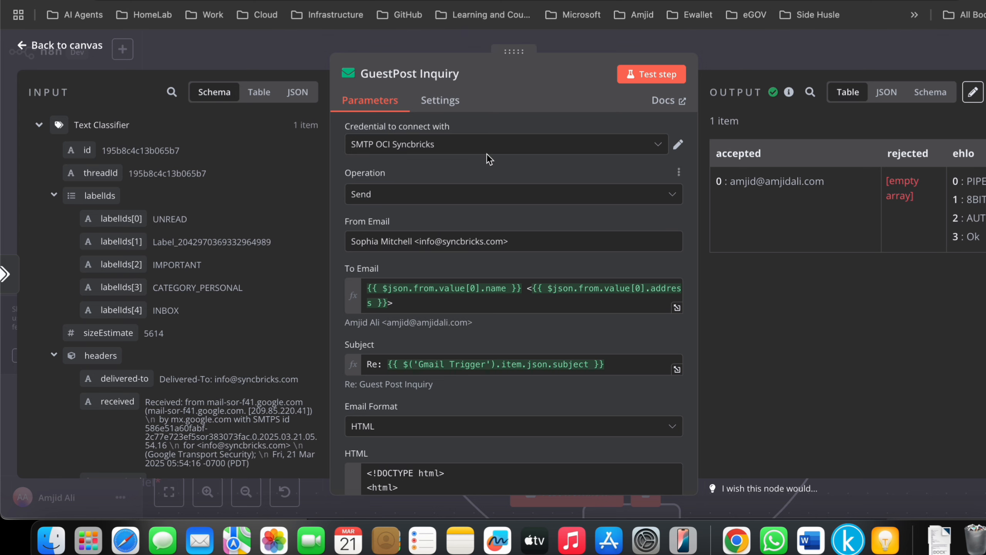
{"action": "left_click", "coordinate": [409, 44]}
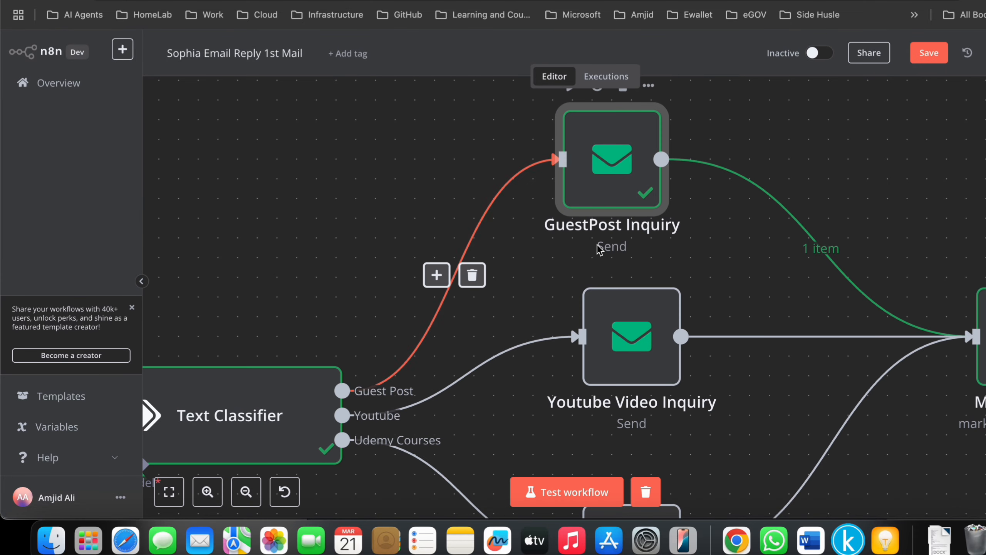
{"action": "double_click", "coordinate": [618, 183]}
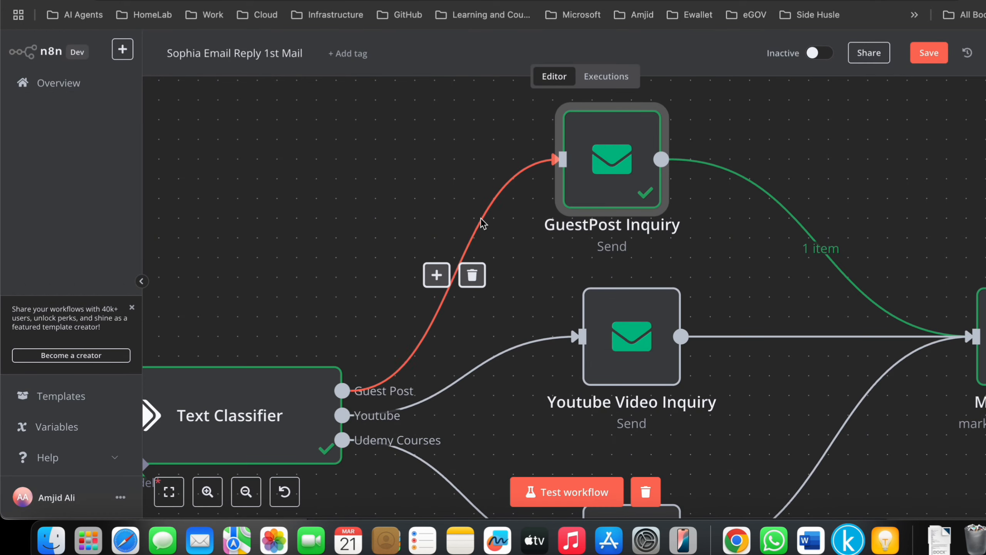
{"action": "scroll", "coordinate": [483, 221], "scroll_direction": "down", "scroll_amount": 5}
{"action": "scroll", "coordinate": [483, 224], "scroll_direction": "up", "scroll_amount": 3}
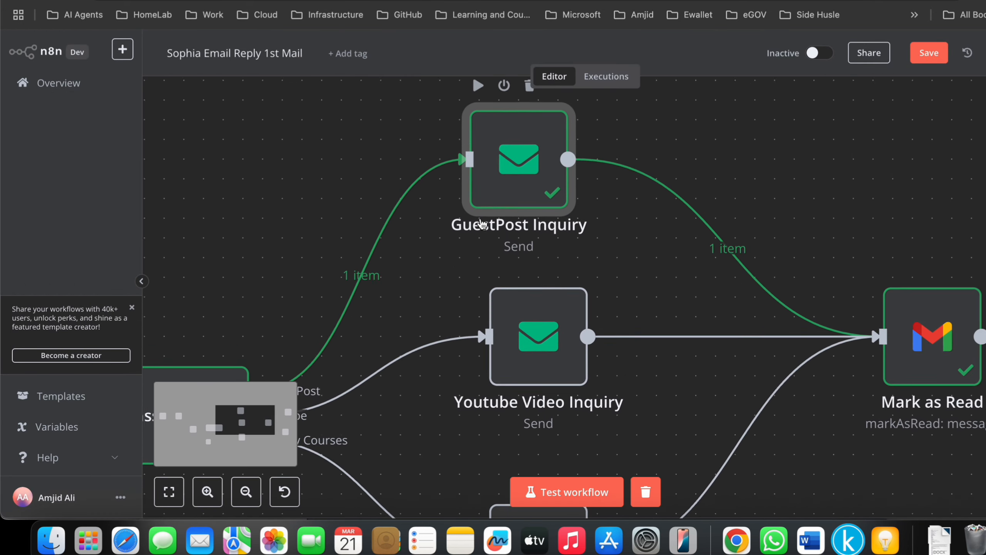
Step: Reopen the GuestPost Inquiry node and read its complete HTML reply in the expression editor, then return to the canvas
{"action": "double_click", "coordinate": [517, 159]}
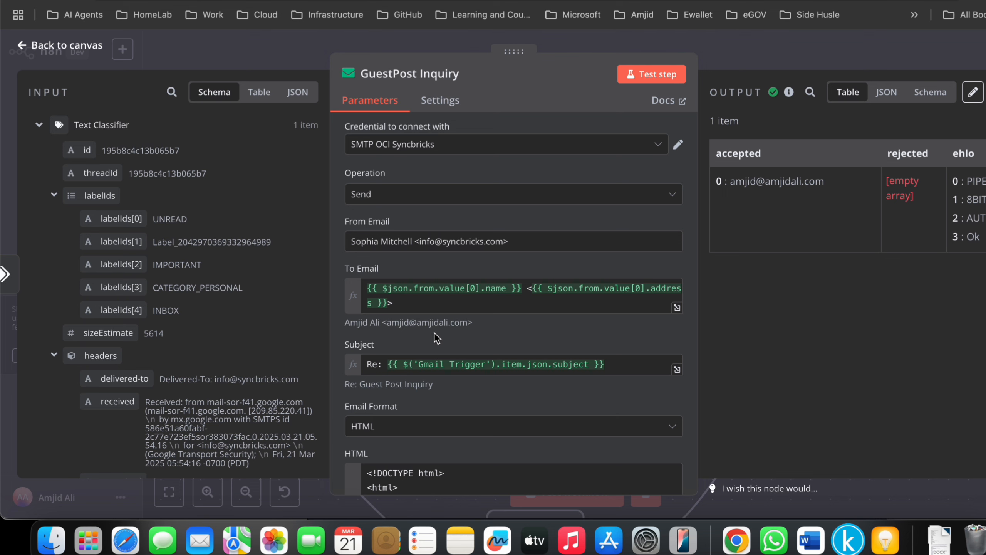
{"action": "scroll", "coordinate": [437, 338], "scroll_direction": "down", "scroll_amount": 2}
{"action": "scroll", "coordinate": [439, 342], "scroll_direction": "down", "scroll_amount": 3}
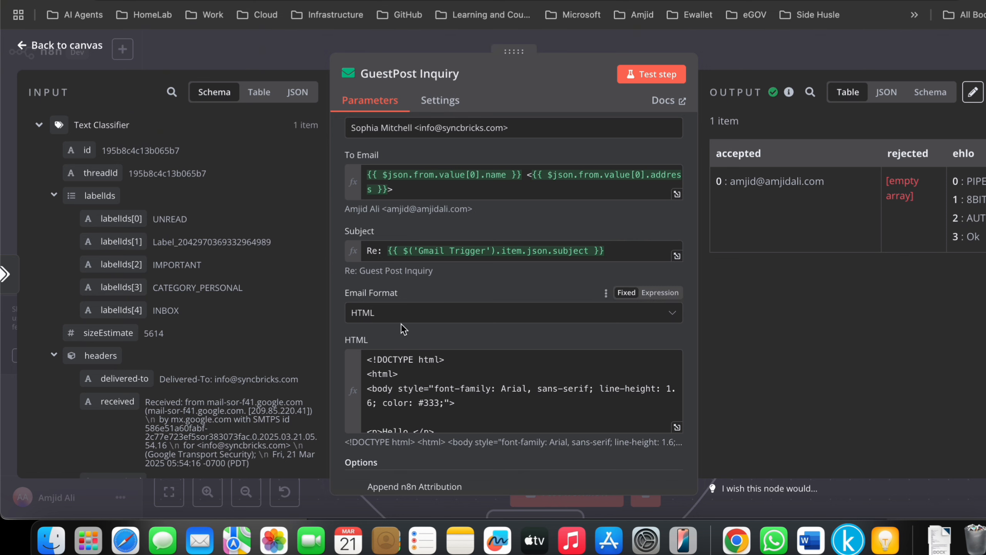
{"action": "scroll", "coordinate": [404, 329], "scroll_direction": "down", "scroll_amount": 5}
{"action": "left_click", "coordinate": [677, 346]}
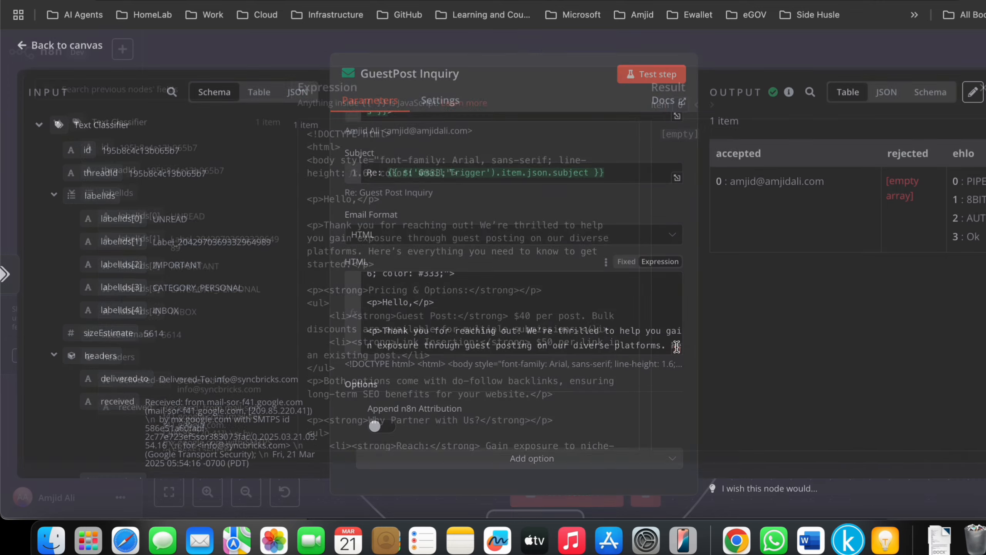
{"action": "scroll", "coordinate": [547, 277], "scroll_direction": "down", "scroll_amount": 10}
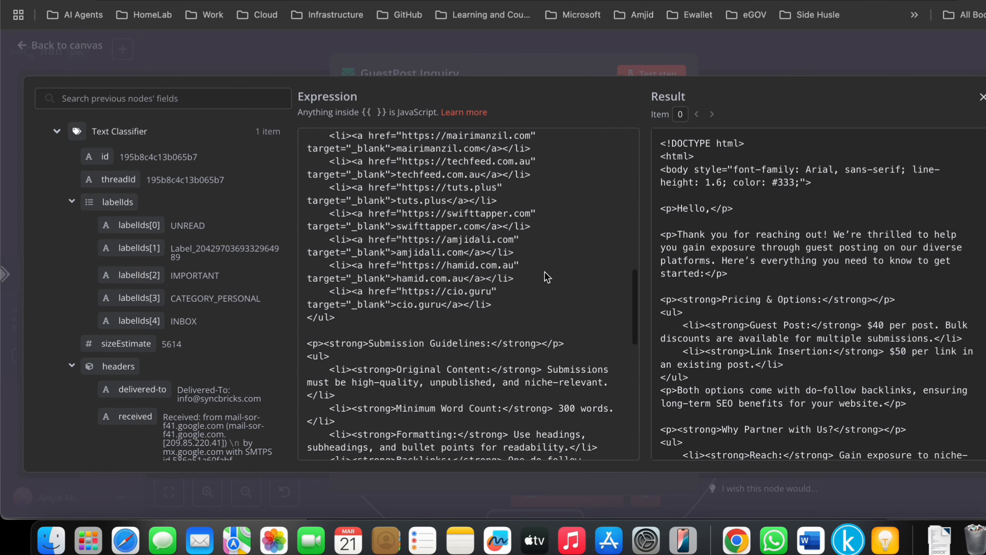
{"action": "scroll", "coordinate": [544, 271], "scroll_direction": "down", "scroll_amount": 10}
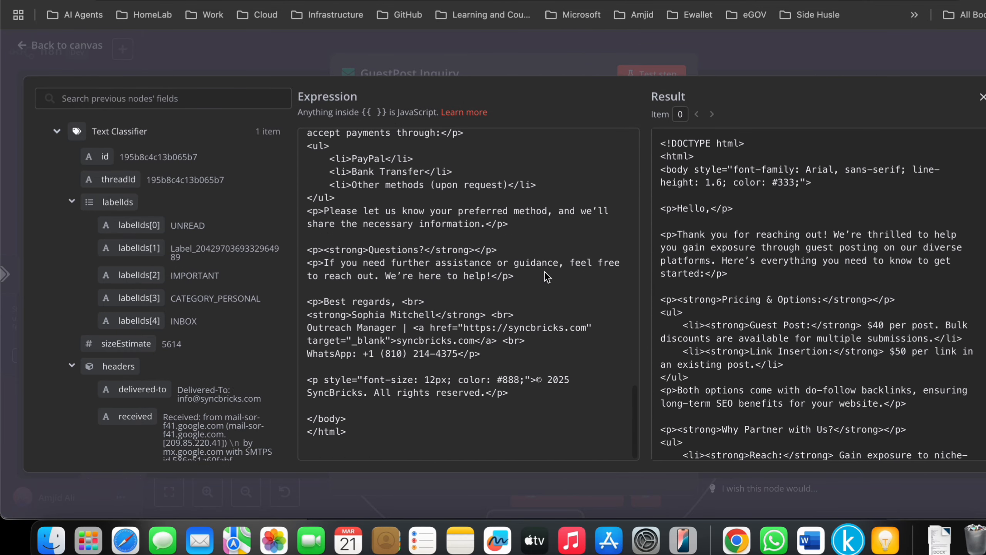
{"action": "scroll", "coordinate": [524, 340], "scroll_direction": "up", "scroll_amount": 3}
{"action": "scroll", "coordinate": [524, 340], "scroll_direction": "down", "scroll_amount": 3}
{"action": "left_click", "coordinate": [534, 78]}
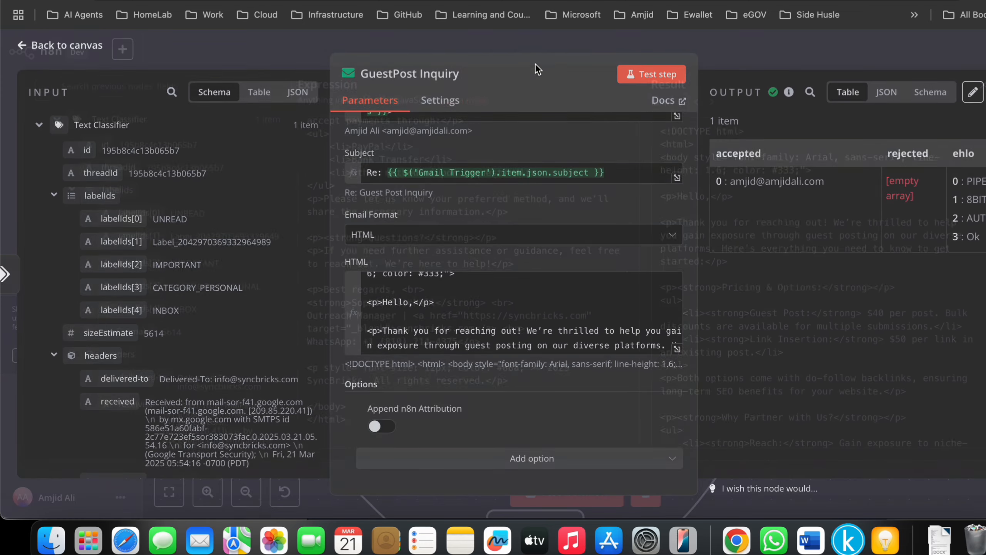
{"action": "key", "text": "Escape"}
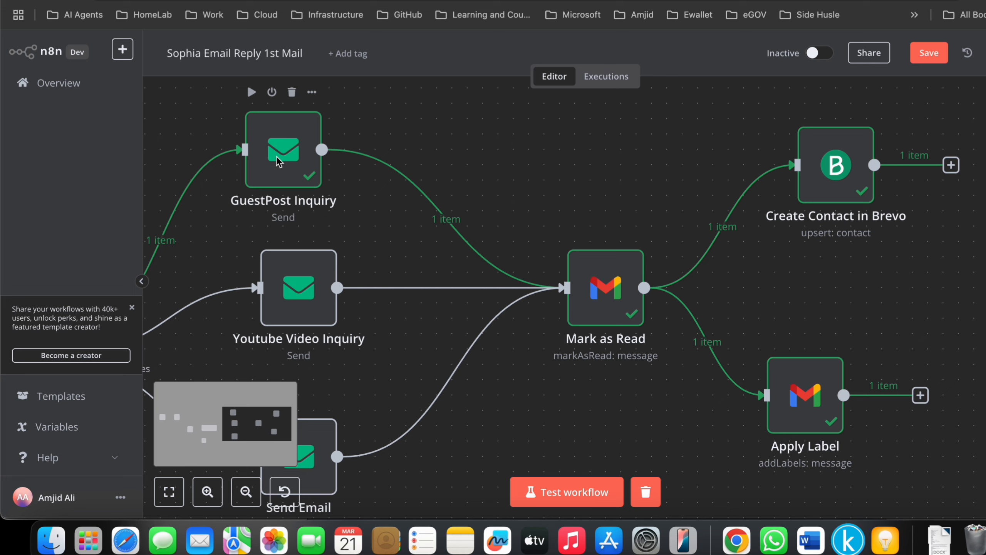
Step: Inspect the Mark as Read node's operation, Message ID expression and input data, then return to the canvas
{"action": "mouse_move", "coordinate": [611, 321]}
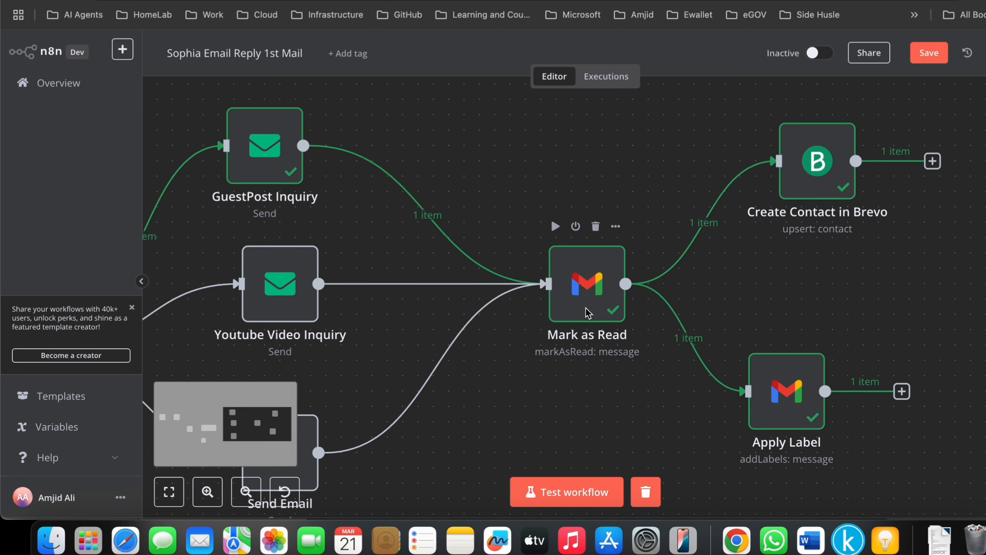
{"action": "scroll", "coordinate": [612, 320], "scroll_direction": "up", "scroll_amount": 3}
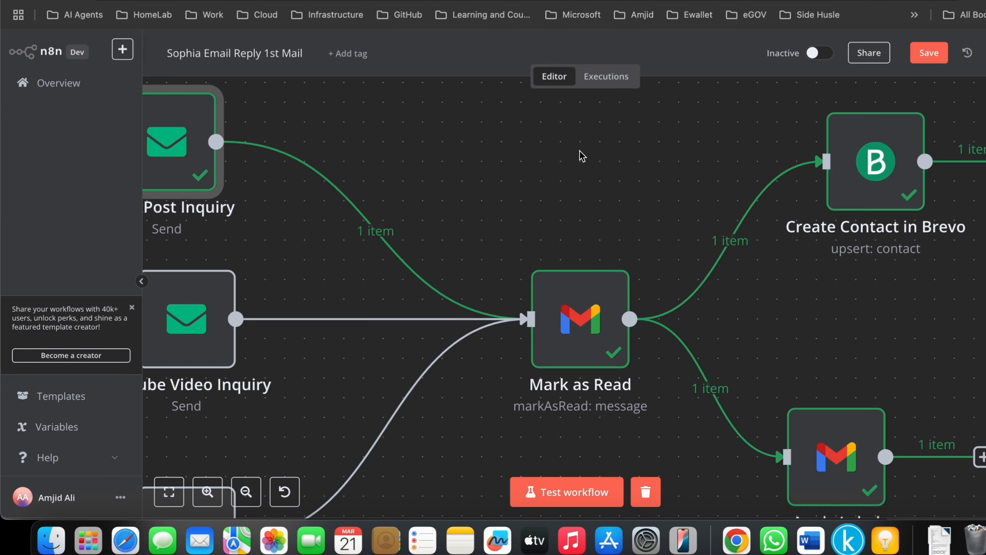
{"action": "scroll", "coordinate": [659, 268], "scroll_direction": "down", "scroll_amount": 3}
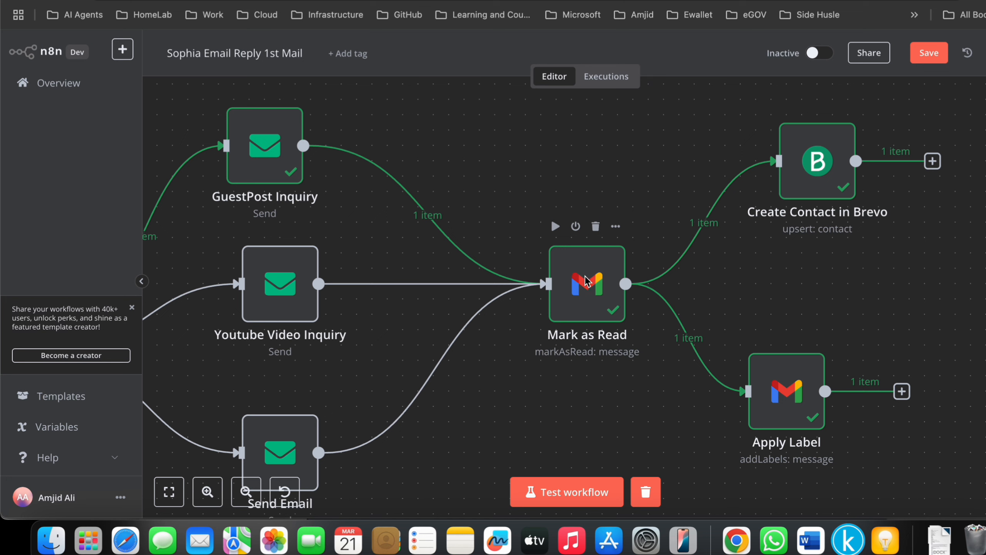
{"action": "double_click", "coordinate": [585, 282]}
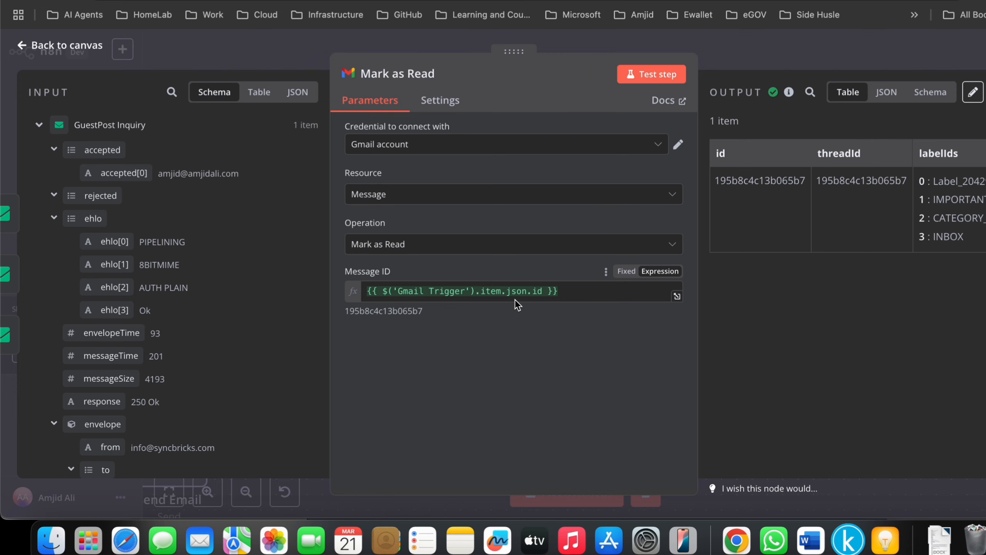
{"action": "scroll", "coordinate": [135, 279], "scroll_direction": "down", "scroll_amount": 15}
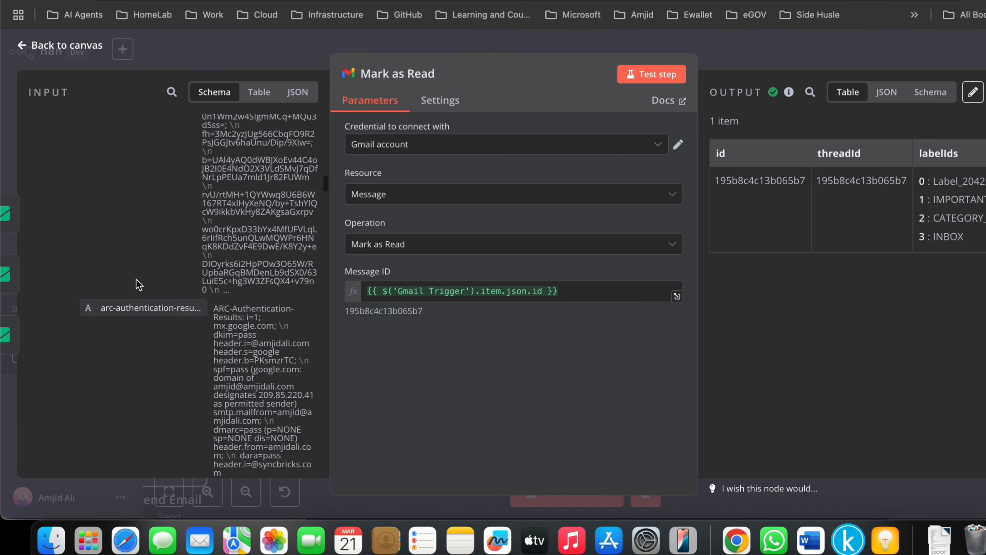
{"action": "scroll", "coordinate": [167, 276], "scroll_direction": "down", "scroll_amount": 5}
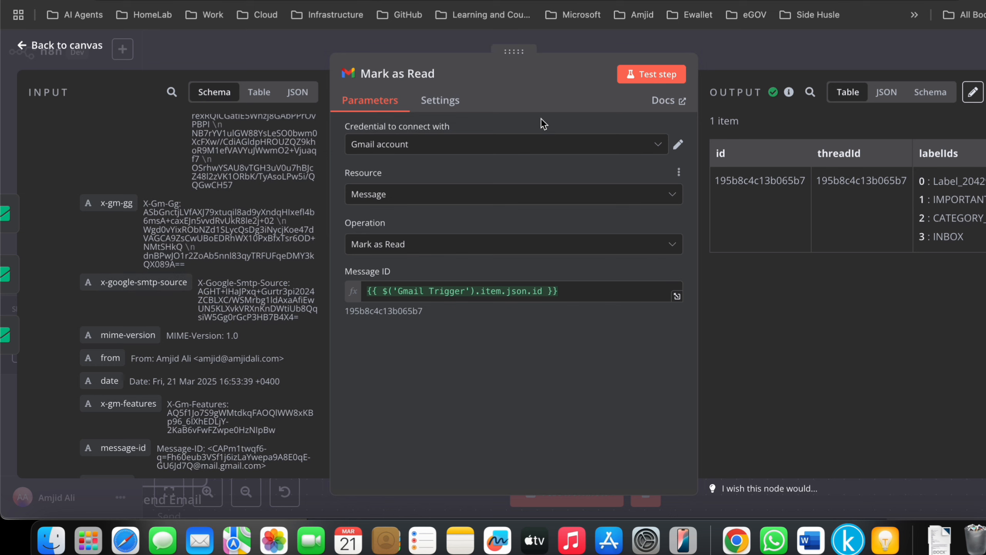
{"action": "left_click", "coordinate": [555, 45]}
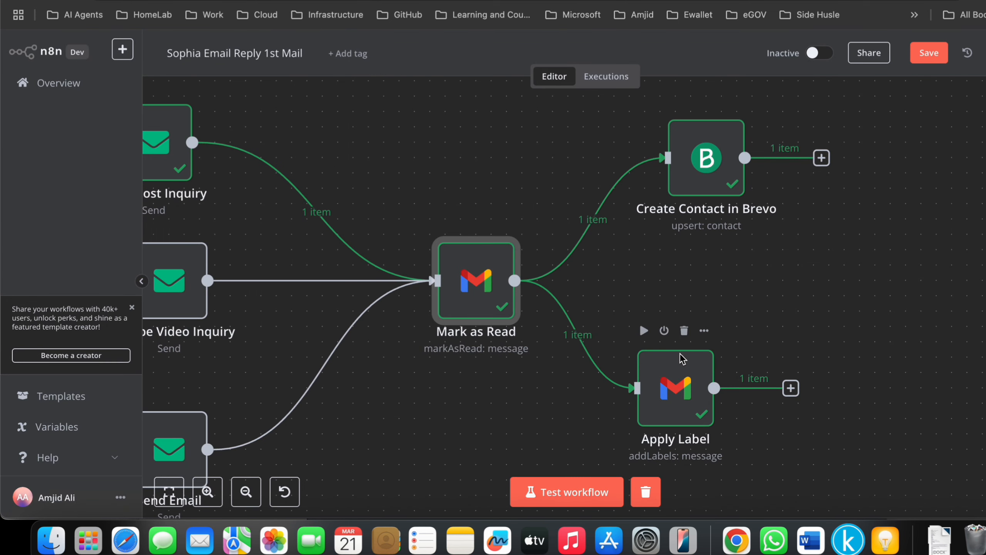
Step: Inspect the Apply Label node's settings and check the labels on the Guest Post Inquiry email in Gmail, then return to the canvas
{"action": "left_click", "coordinate": [682, 404]}
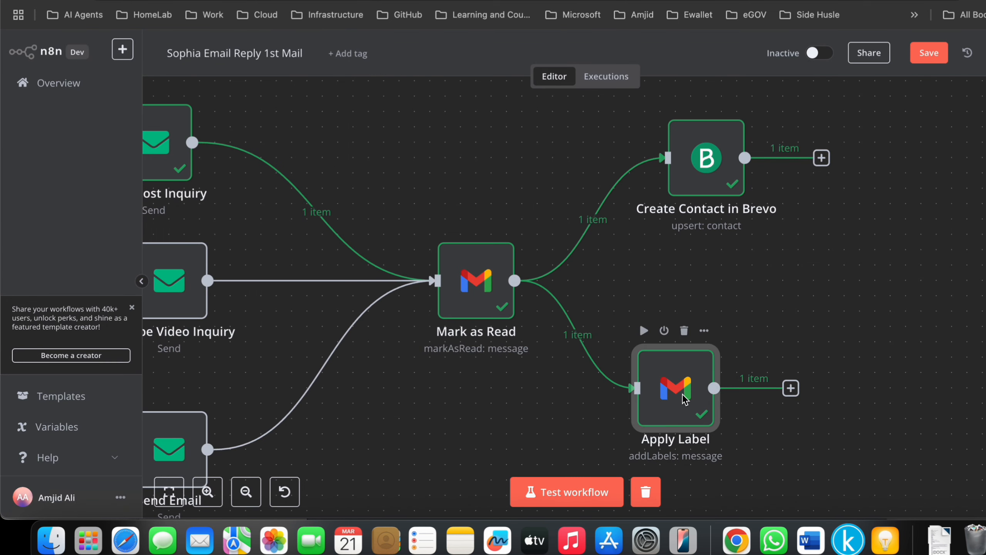
{"action": "double_click", "coordinate": [686, 400]}
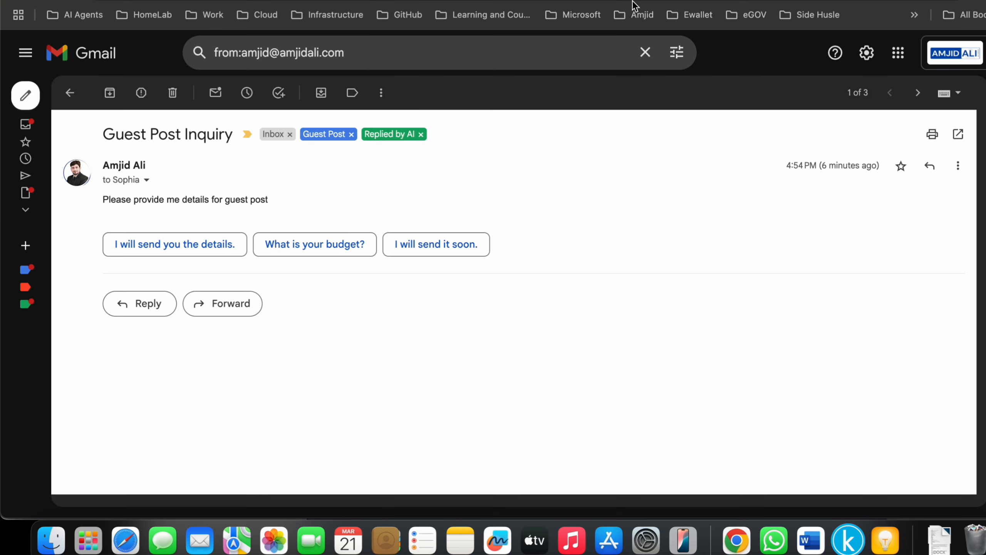
{"action": "mouse_move", "coordinate": [40, 312]}
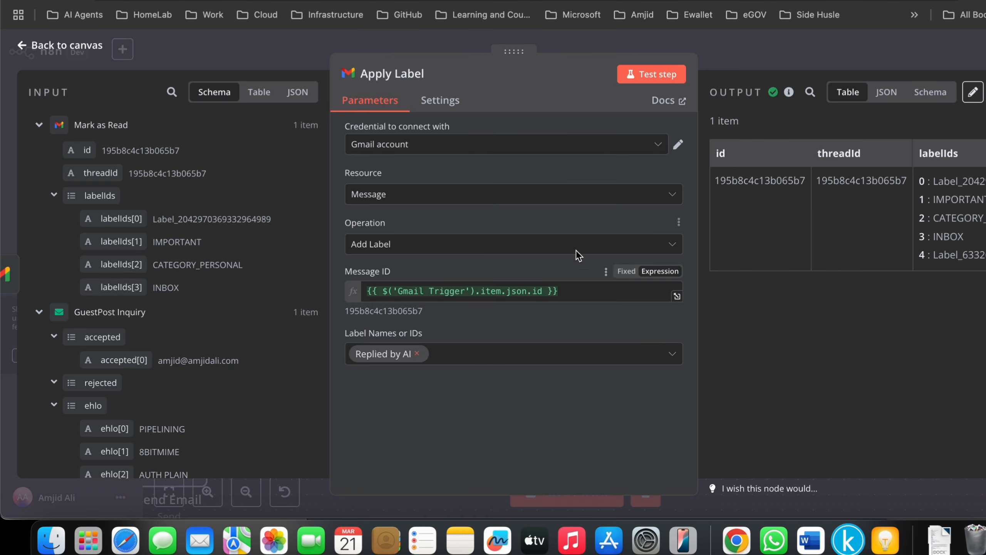
{"action": "left_click", "coordinate": [632, 43]}
Step: Inspect the Create Contact in Brevo node's operation, email expression and contact attributes, then return to the canvas
{"action": "mouse_move", "coordinate": [685, 171]}
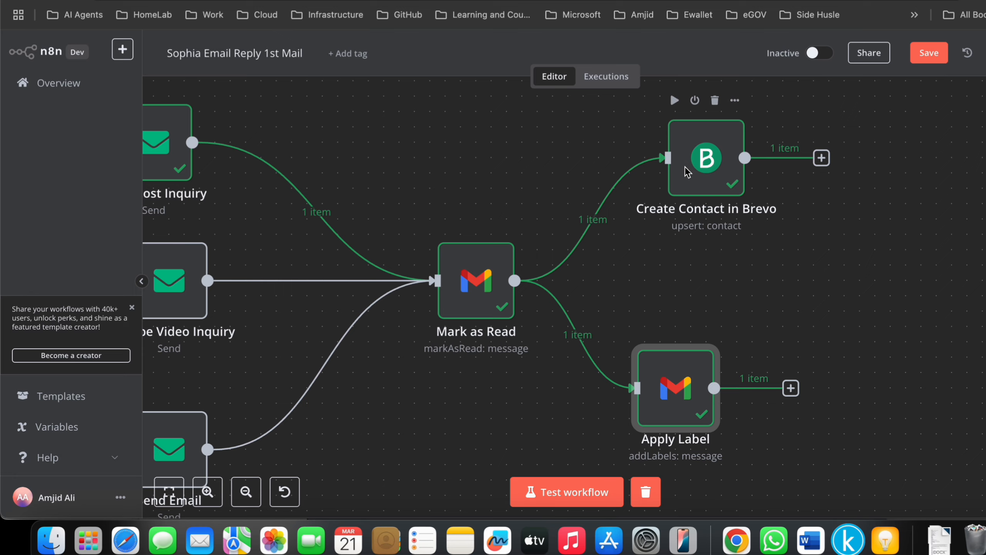
{"action": "scroll", "coordinate": [695, 182], "scroll_direction": "right", "scroll_amount": 2}
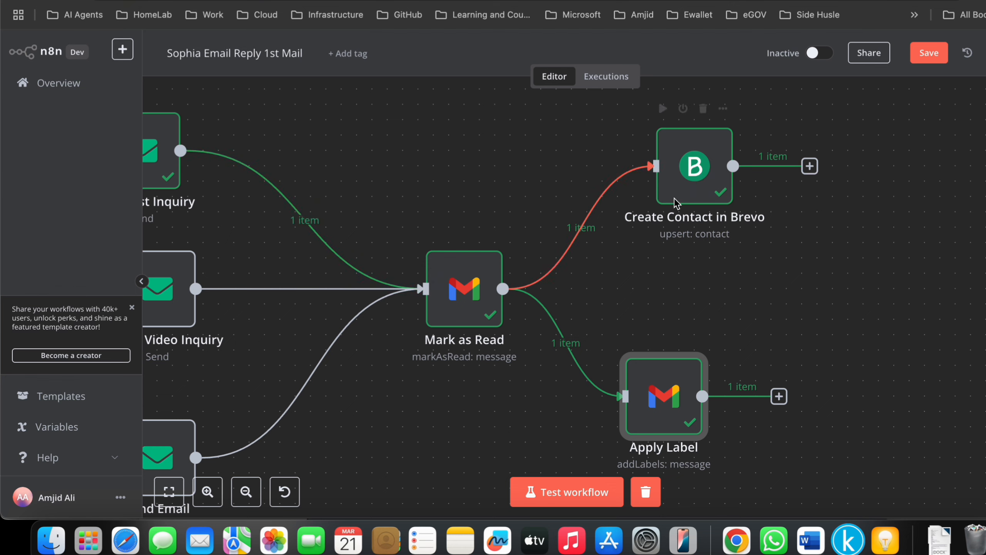
{"action": "double_click", "coordinate": [708, 193]}
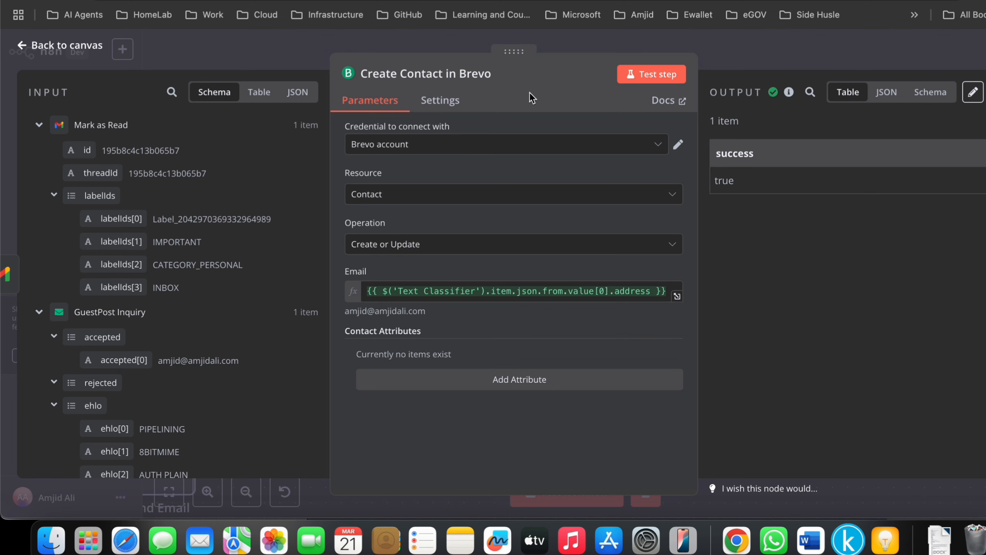
{"action": "key", "text": "Escape"}
{"action": "key", "text": "1"}
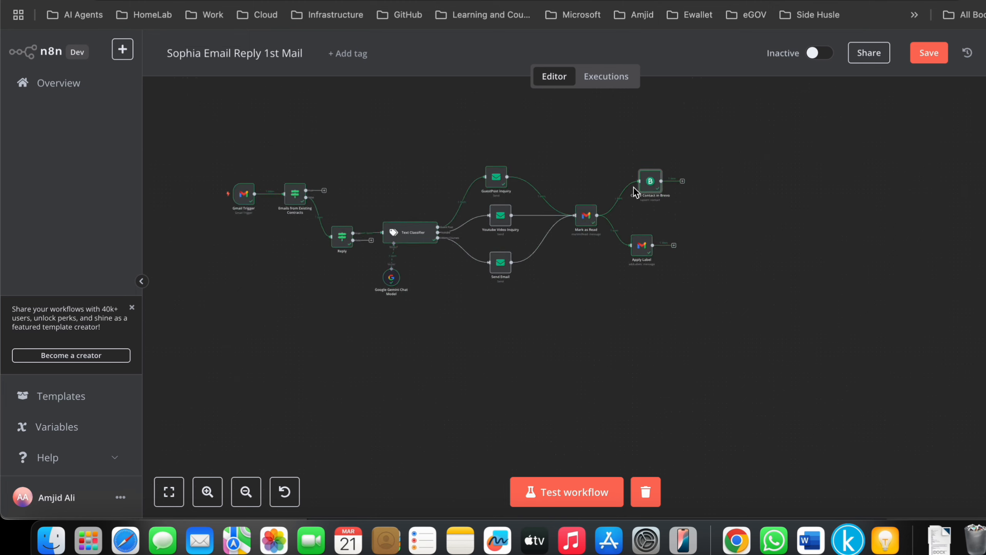
{"action": "scroll", "coordinate": [478, 147], "scroll_direction": "up", "scroll_amount": 5}
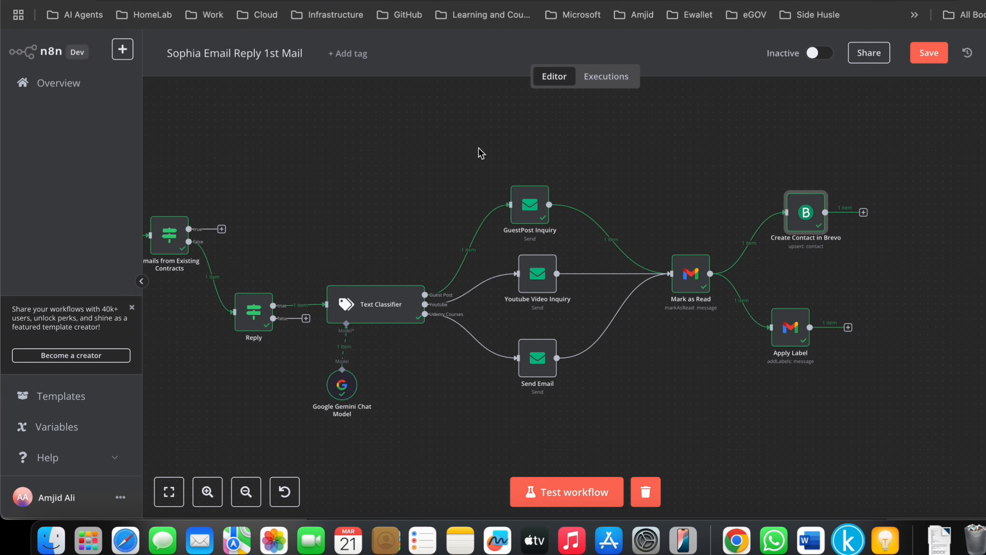
{"action": "scroll", "coordinate": [479, 147], "scroll_direction": "left", "scroll_amount": 2}
{"action": "scroll", "coordinate": [479, 147], "scroll_direction": "left", "scroll_amount": 3}
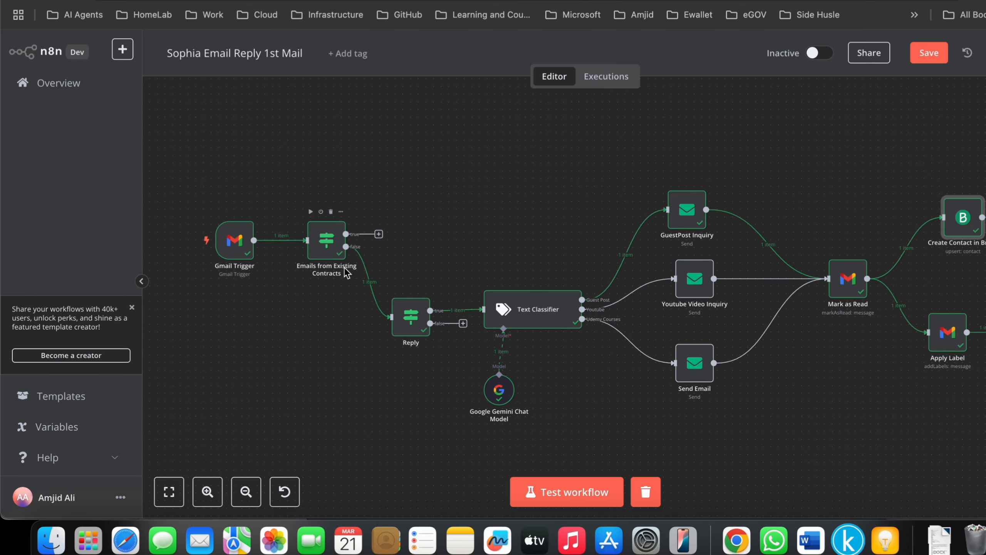
{"action": "scroll", "coordinate": [530, 319], "scroll_direction": "up", "scroll_amount": 5}
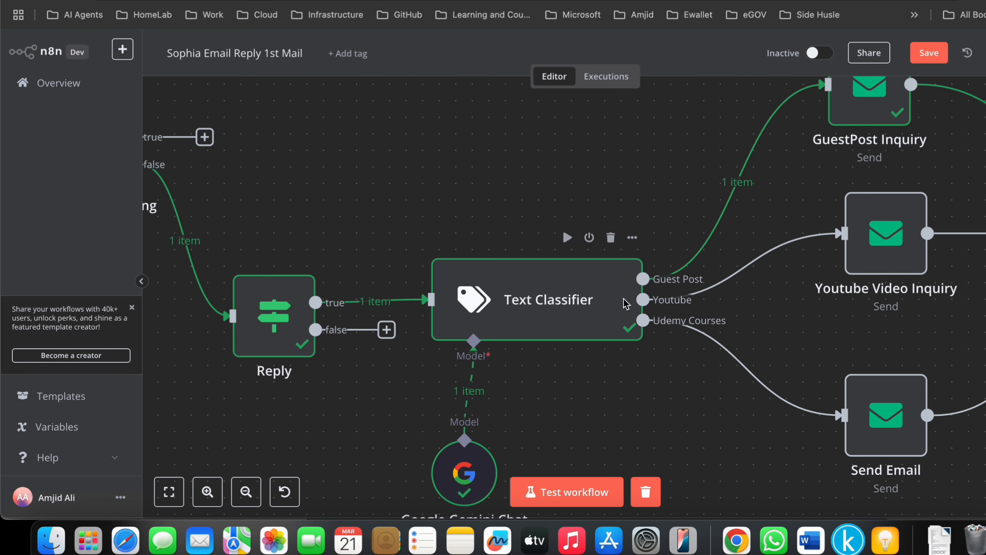
{"action": "mouse_move", "coordinate": [671, 293]}
{"action": "scroll", "coordinate": [728, 194], "scroll_direction": "right", "scroll_amount": 10}
{"action": "scroll", "coordinate": [729, 195], "scroll_direction": "up", "scroll_amount": 5}
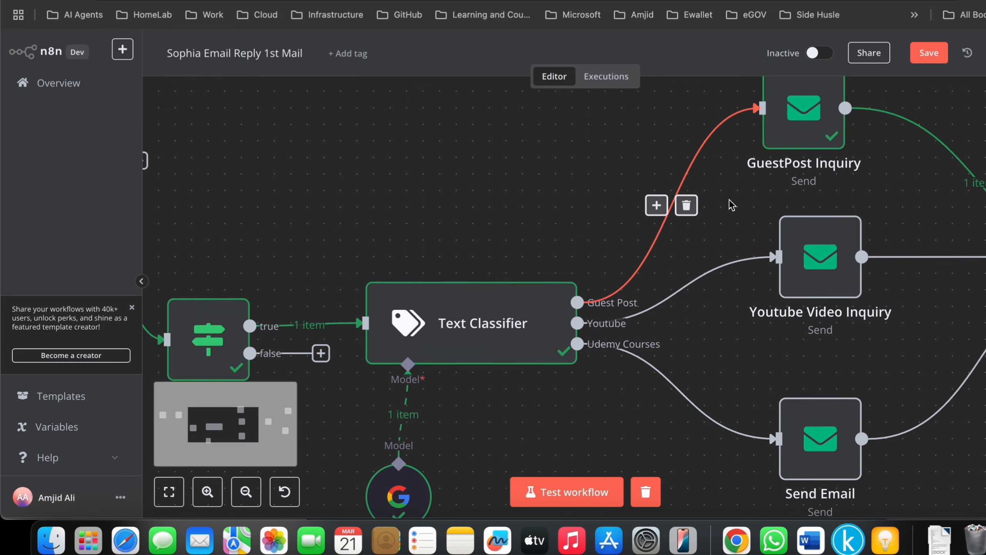
Step: Add an extra Send Email node beside the GuestPost Inquiry node, delete it and return to the full workflow overview
{"action": "key", "text": "super+v"}
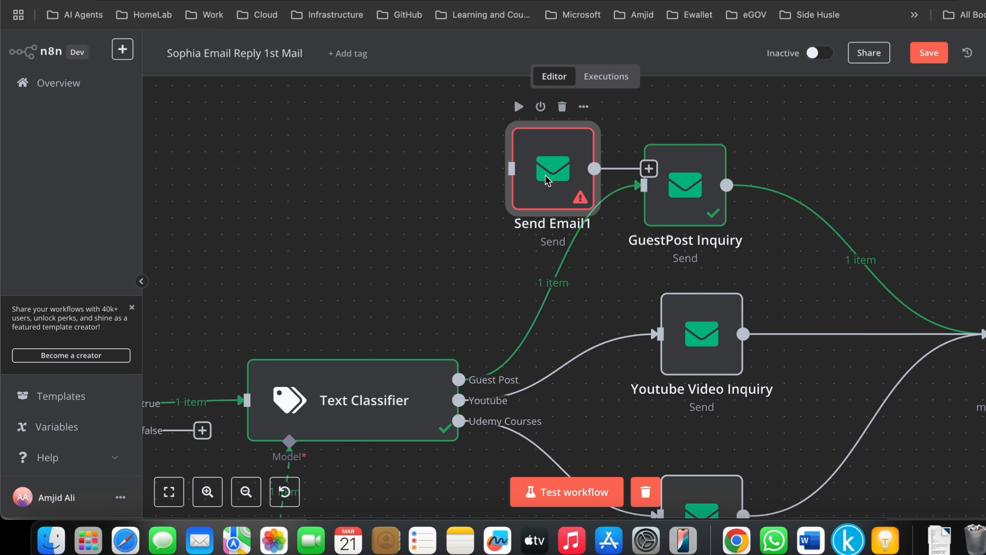
{"action": "key", "text": "Delete"}
{"action": "key", "text": "1"}
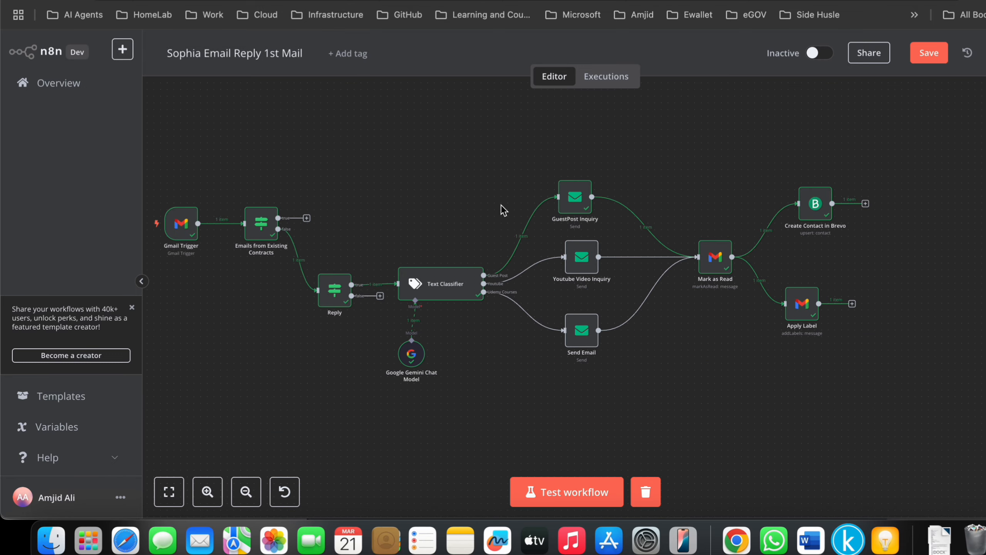
{"action": "scroll", "coordinate": [501, 204], "scroll_direction": "left", "scroll_amount": 5}
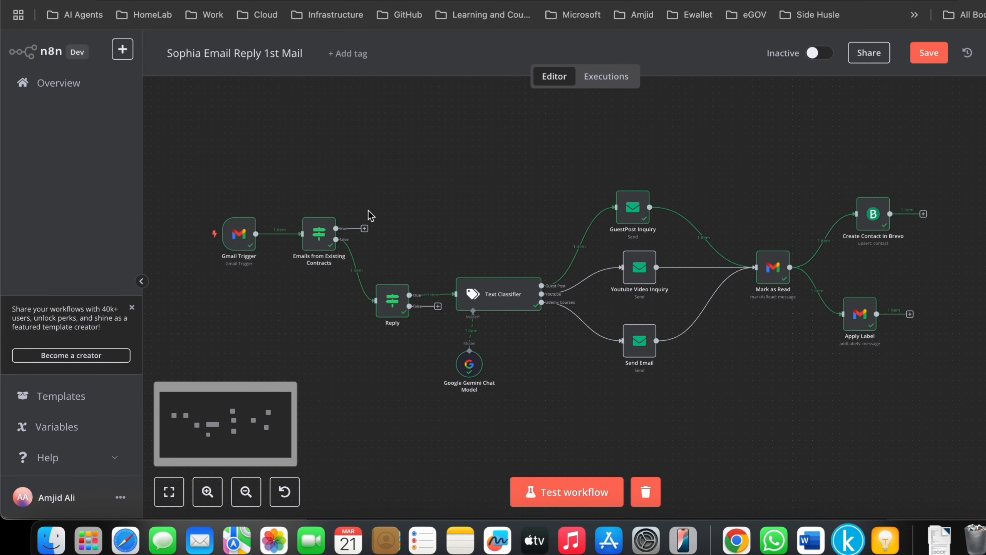
{"action": "mouse_move", "coordinate": [246, 204]}
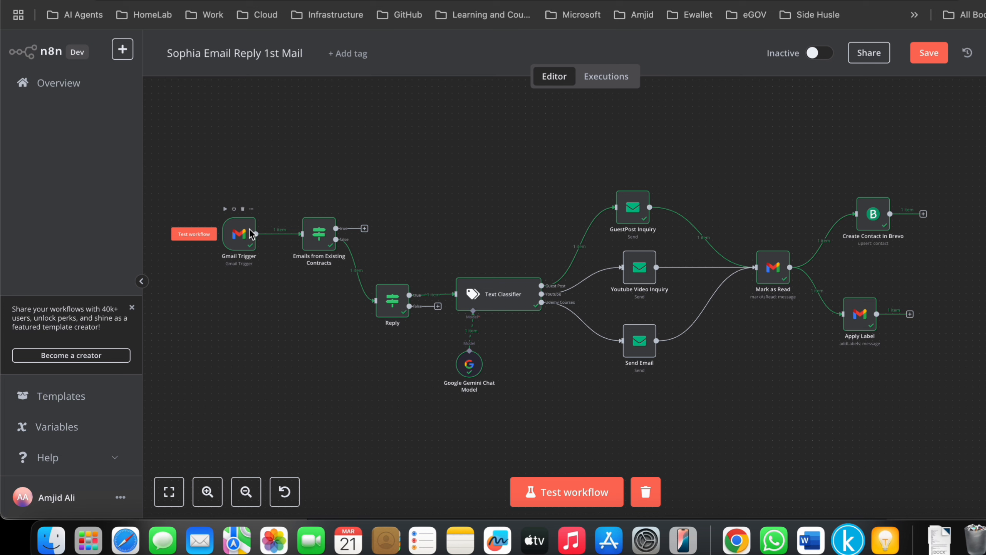